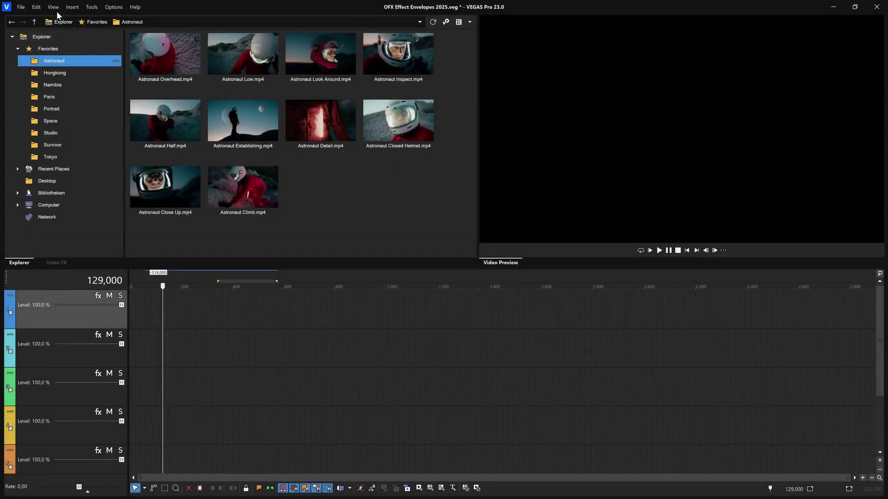
Enable Show OFX Effect Envelopes (Beta), stop playback, and bring up Video FX for the first astronaut clip
left_click(54, 8)
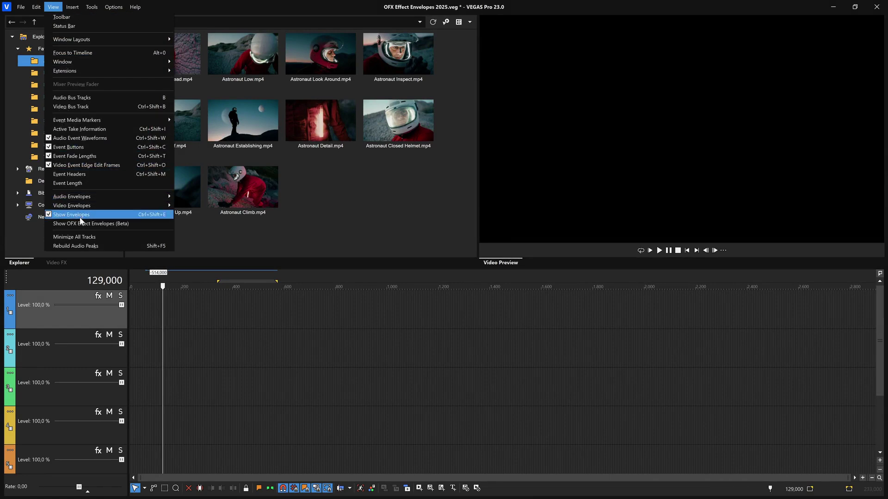
left_click(80, 223)
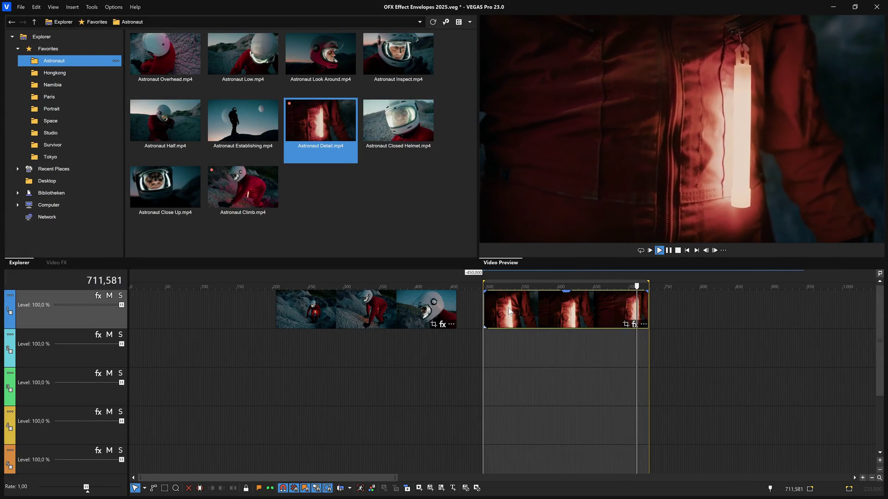
key("space")
double_click(414, 306)
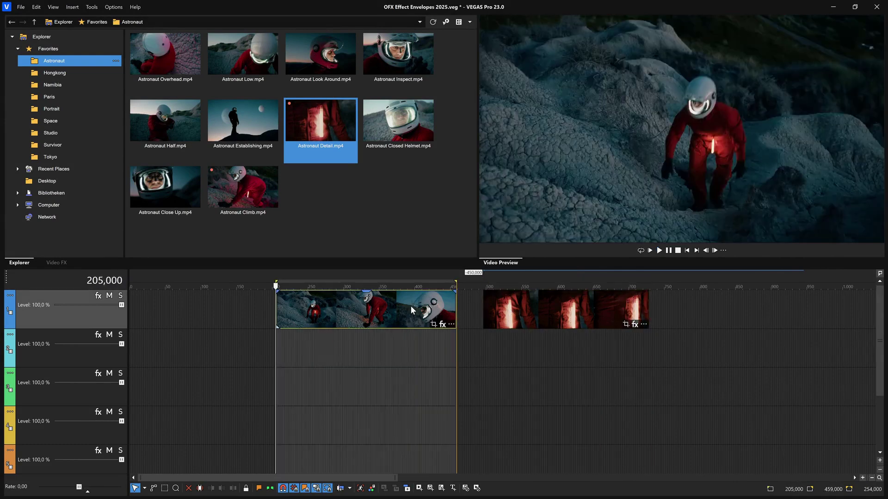
left_click(51, 263)
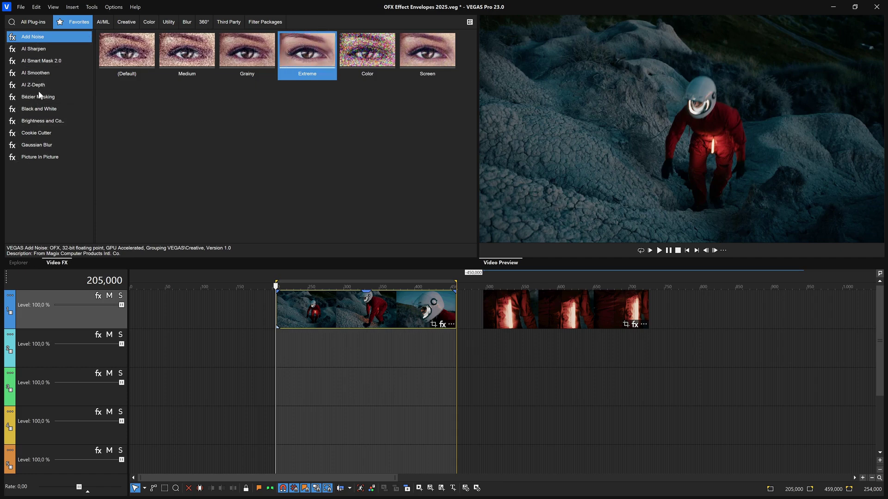
Drag the 75% Black and White preset onto the Astronaut Climb clip
left_click(38, 111)
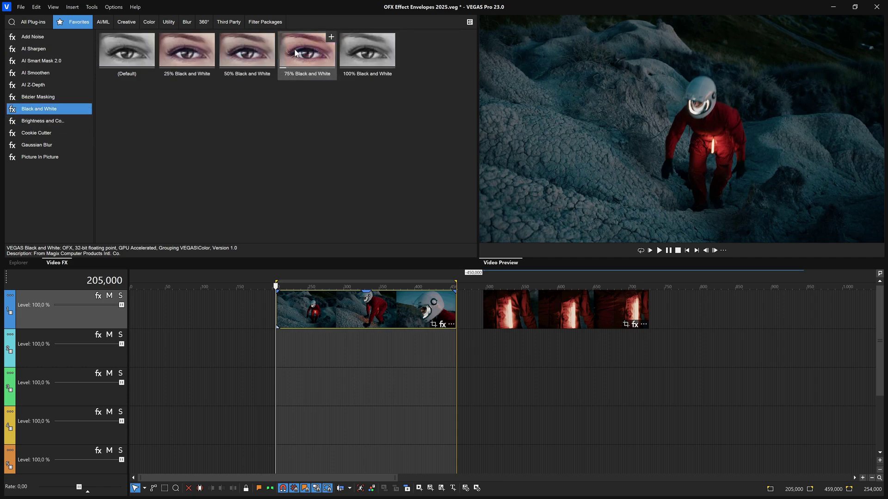
left_click_drag(295, 52, 330, 309)
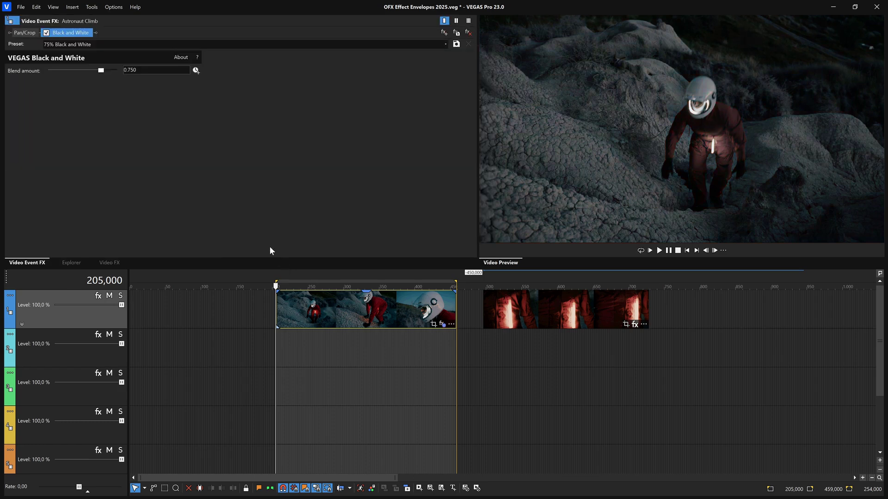
Compare the Black and White effect off and on, then set its blend amount to 1.000
left_click(373, 315)
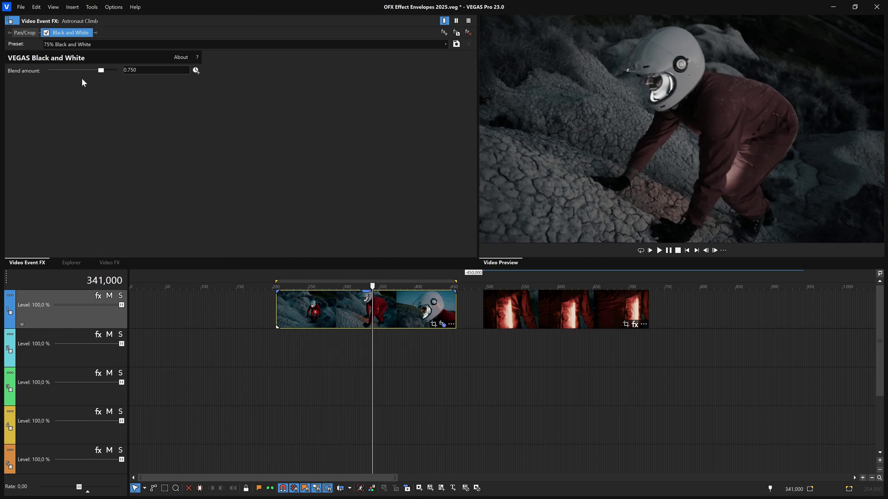
left_click(46, 33)
left_click(47, 33)
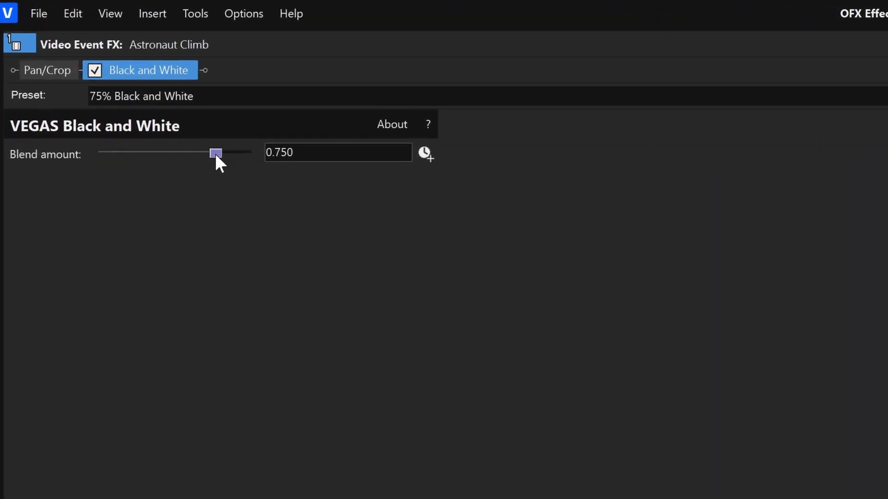
left_click_drag(215, 155, 303, 149)
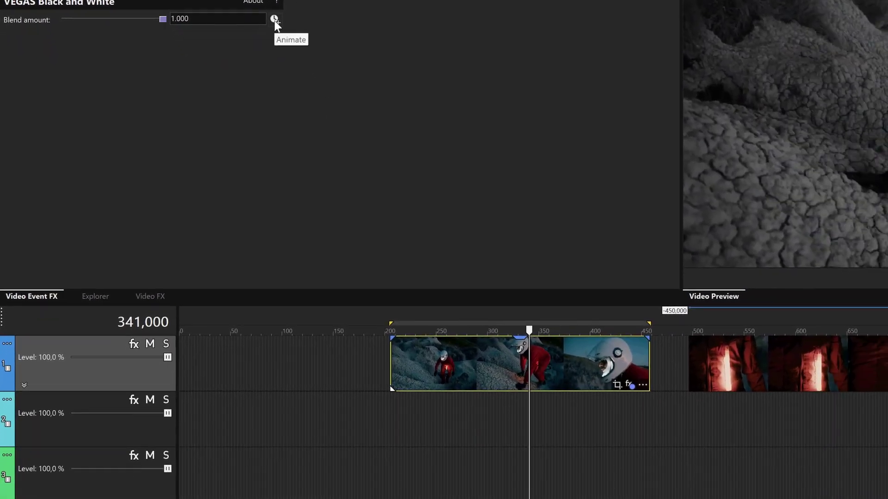
Animate Blend amount and expand track 1's lanes to show the Blend amount envelope row
left_click(274, 19)
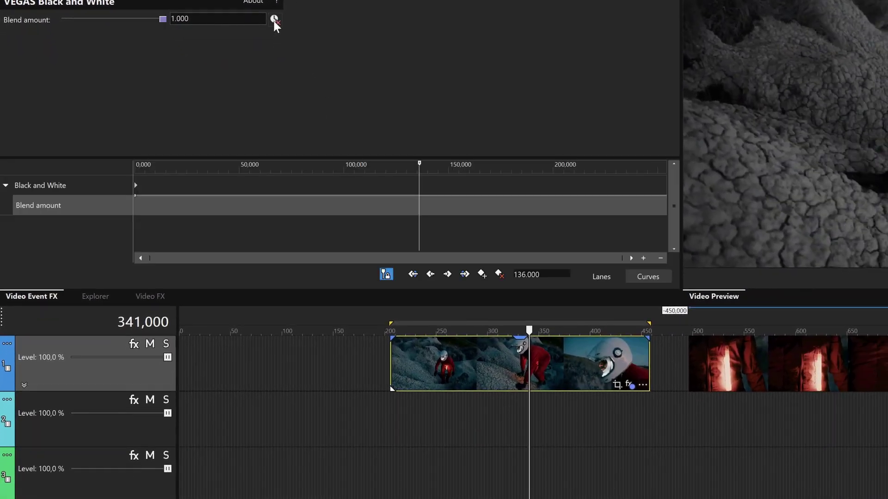
left_click(23, 386)
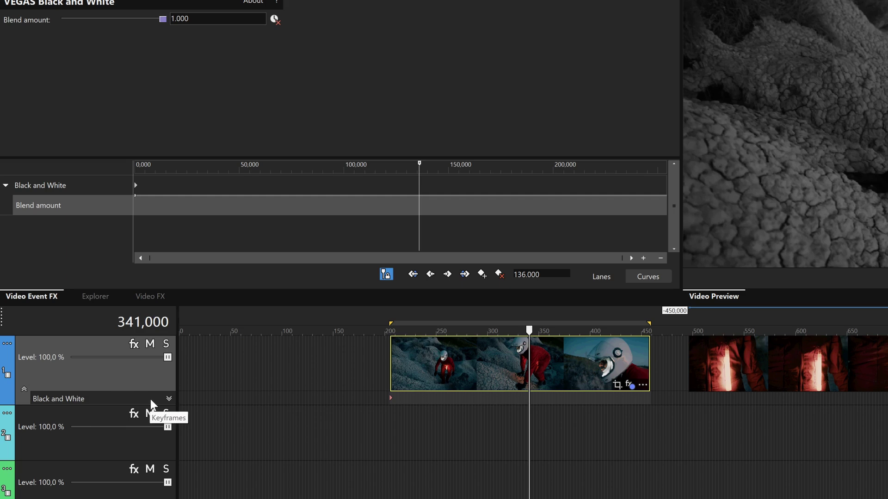
left_click(169, 398)
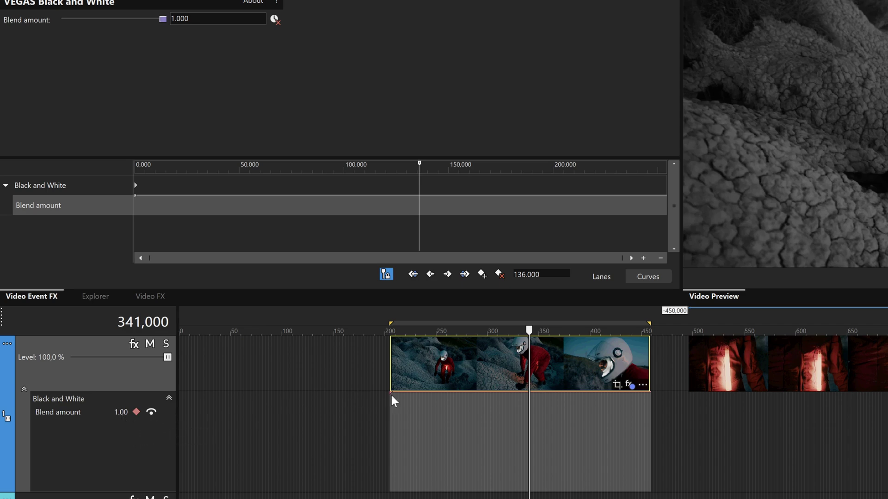
mouse_move(389, 392)
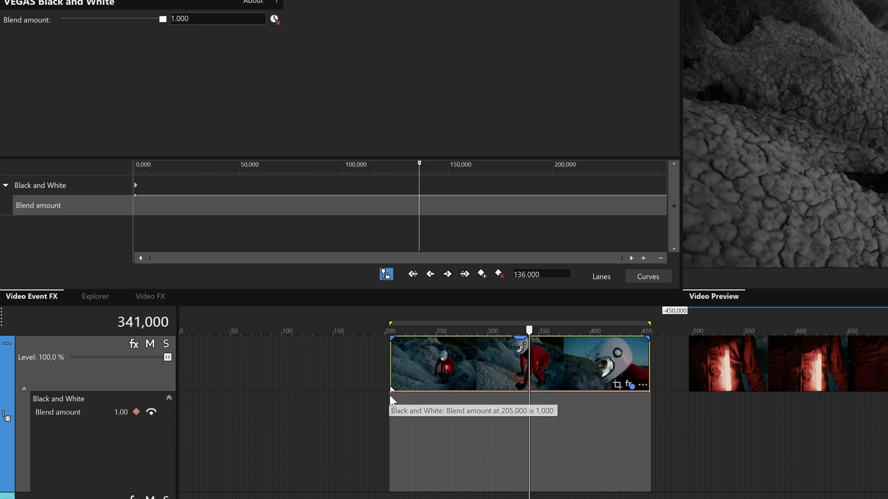
left_click_drag(404, 396, 403, 423)
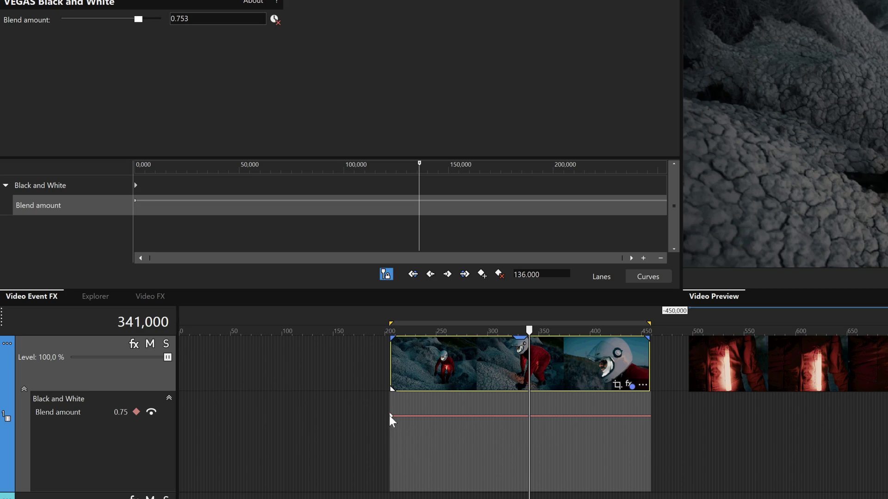
mouse_move(390, 417)
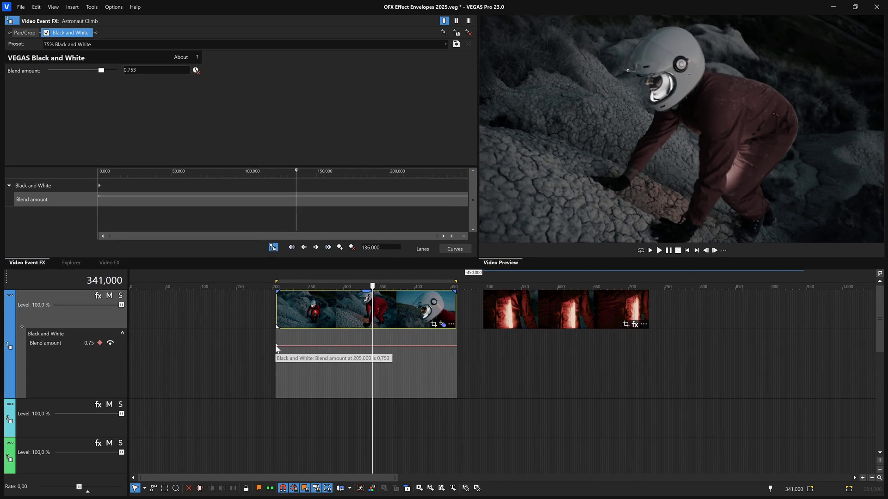
mouse_move(277, 346)
left_mouse_down()
mouse_move(279, 330)
mouse_move(280, 341)
left_mouse_up()
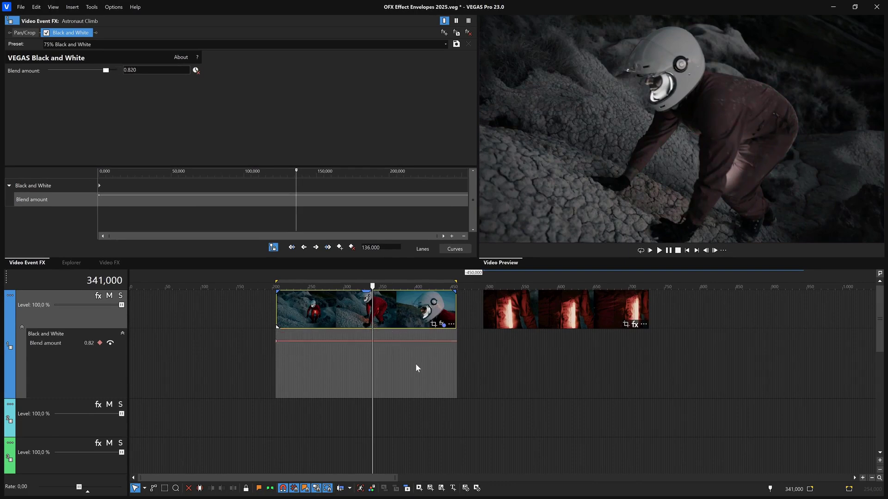
Add a Blend amount keyframe at 429,000, lower it to about 0.24, and play the clip
left_click(435, 363)
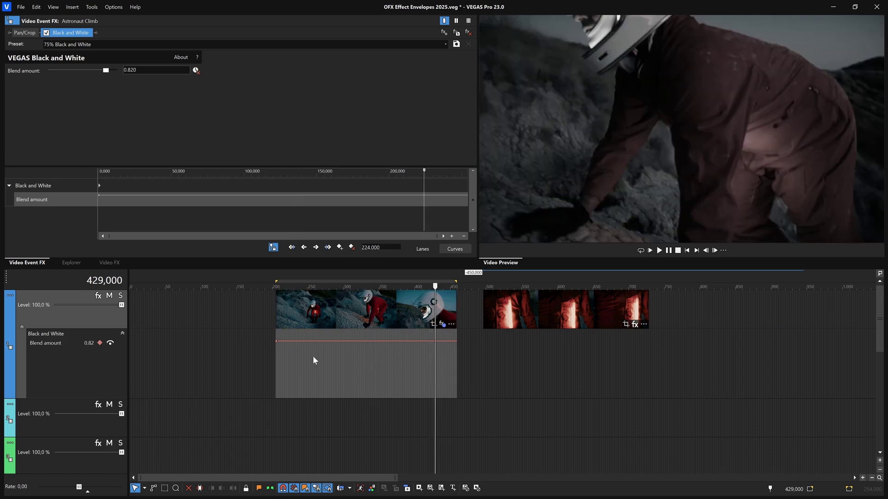
left_click(100, 344)
mouse_move(436, 343)
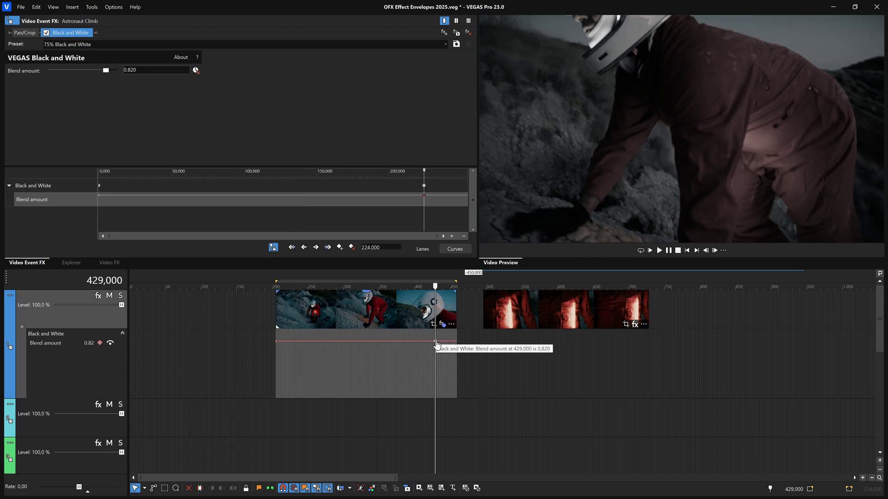
left_click_drag(436, 343, 436, 383)
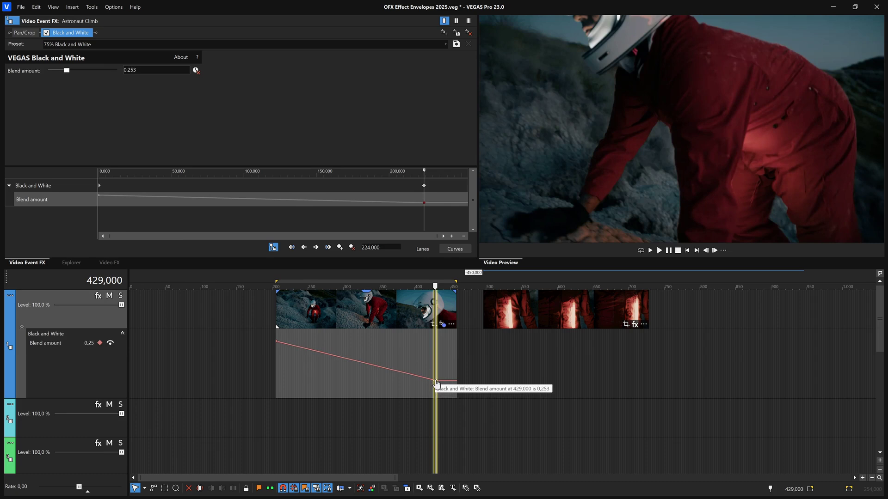
mouse_move(435, 383)
left_mouse_down()
mouse_move(435, 341)
mouse_move(434, 380)
left_mouse_up()
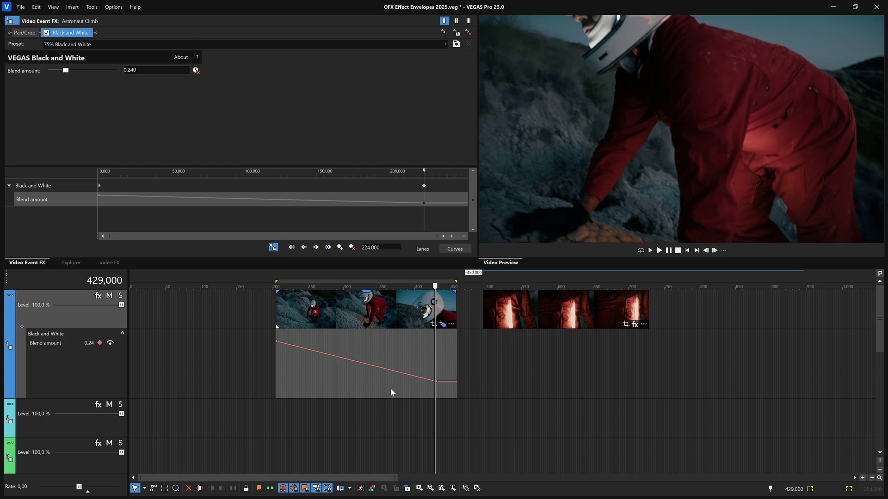
left_click(353, 318)
key("space")
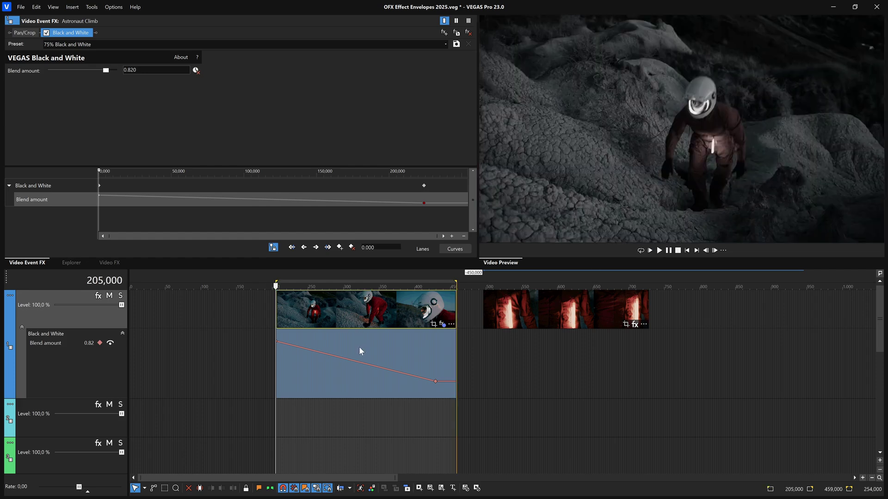
Add Blend amount keyframes at 322,000 and 258,000, lowering them to about 0.333 and 0.470
left_click(359, 346)
left_click(99, 343)
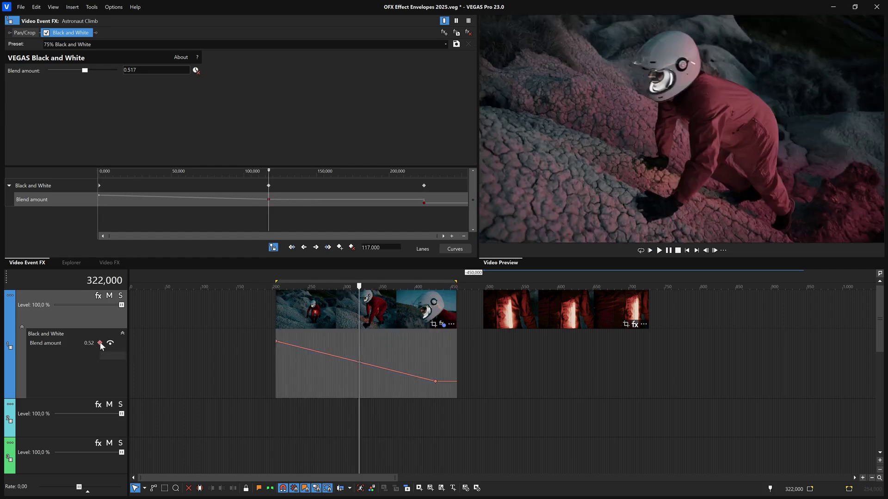
left_click_drag(359, 365, 343, 375)
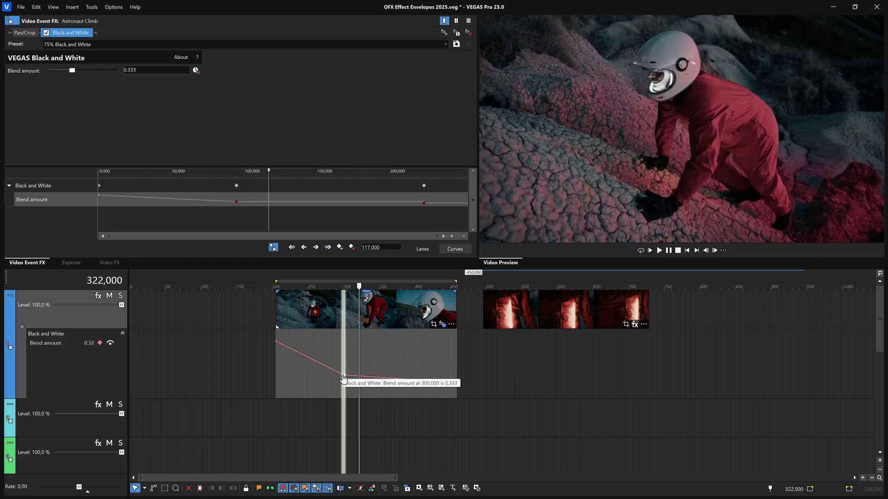
left_click(312, 347)
left_click(102, 343)
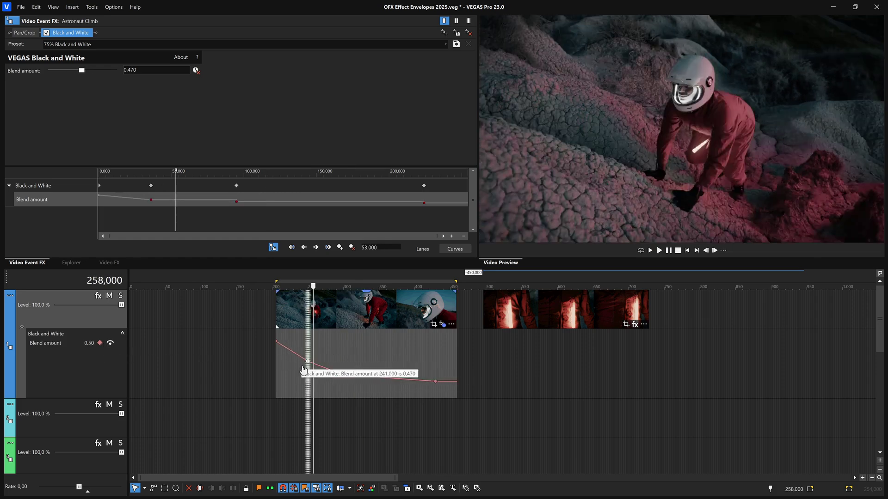
left_click_drag(303, 370, 296, 374)
left_click(378, 344)
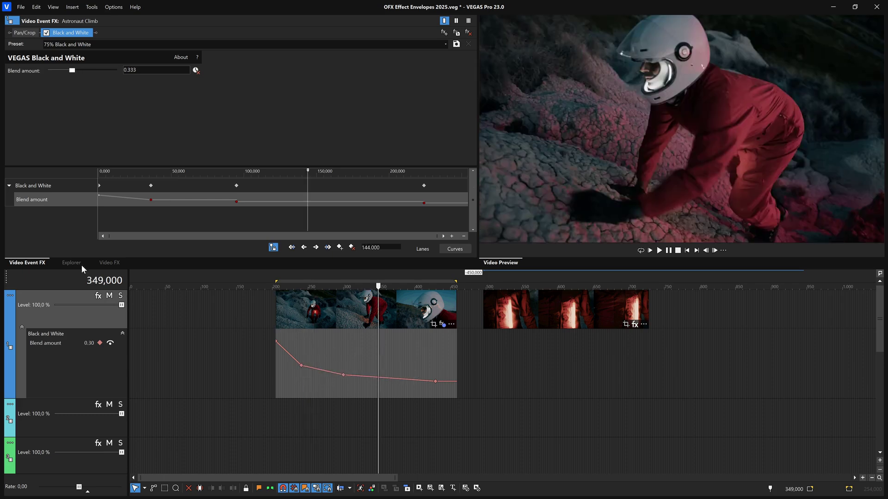
Drag the Brightness and Contrast Darker preset (brightness -0.100) onto the Astronaut Climb clip
left_click(108, 262)
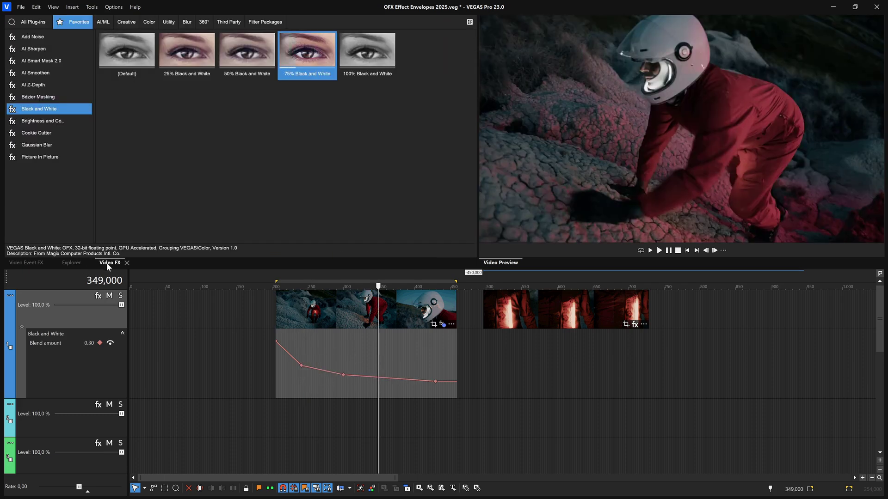
left_click(39, 121)
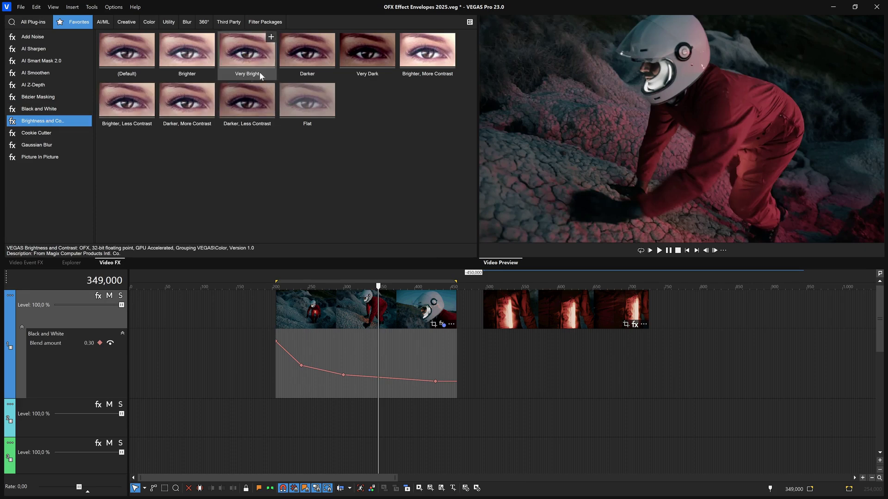
mouse_move(303, 57)
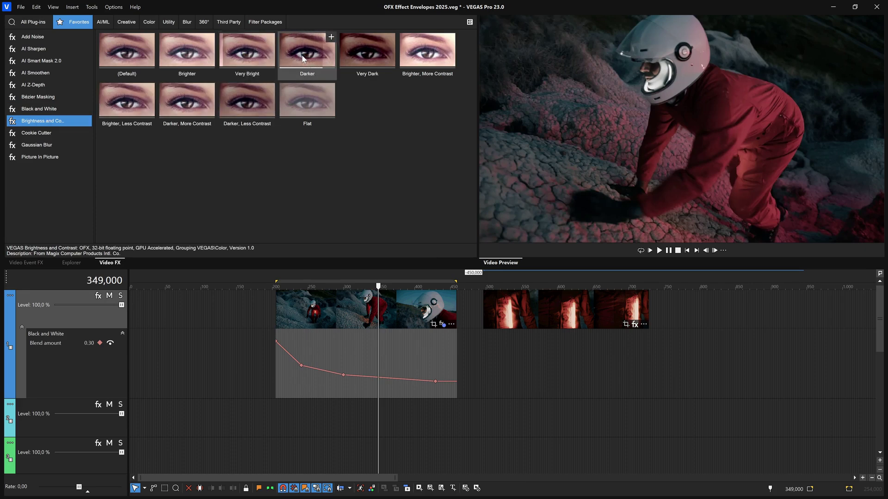
left_click_drag(303, 57, 356, 317)
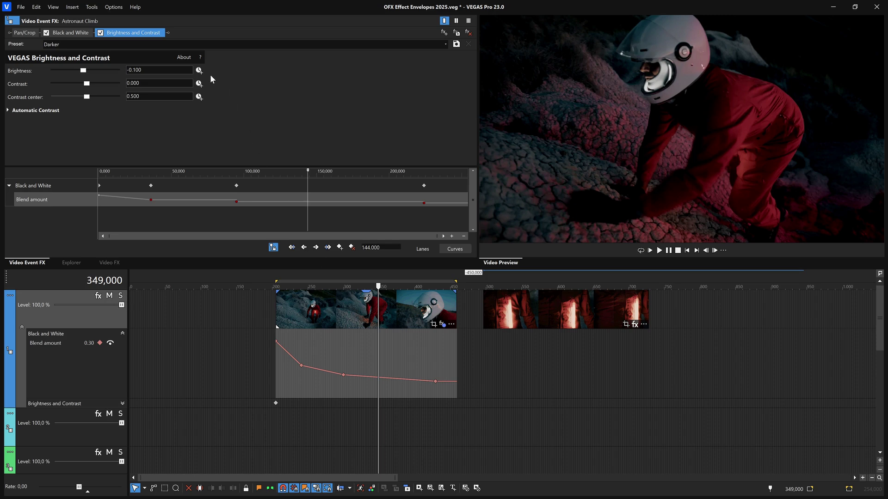
Turn on animation for the Brightness and Contrast values in Video Event FX
left_click(199, 71)
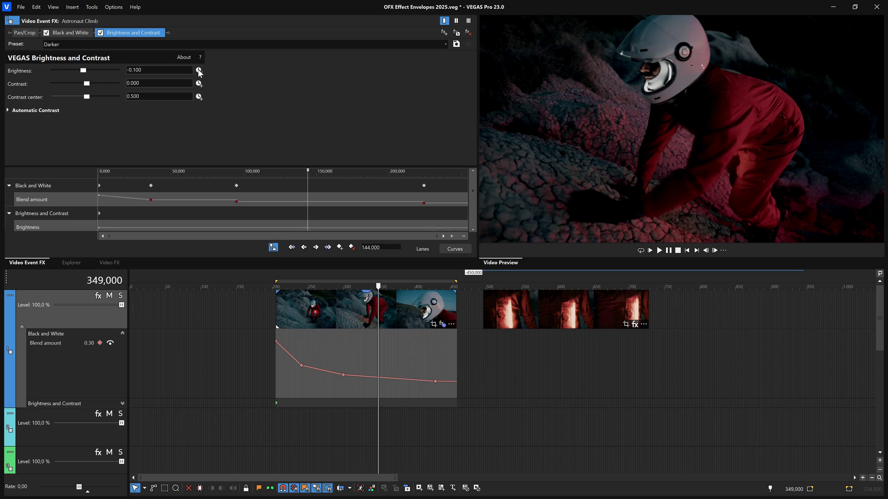
left_click(199, 84)
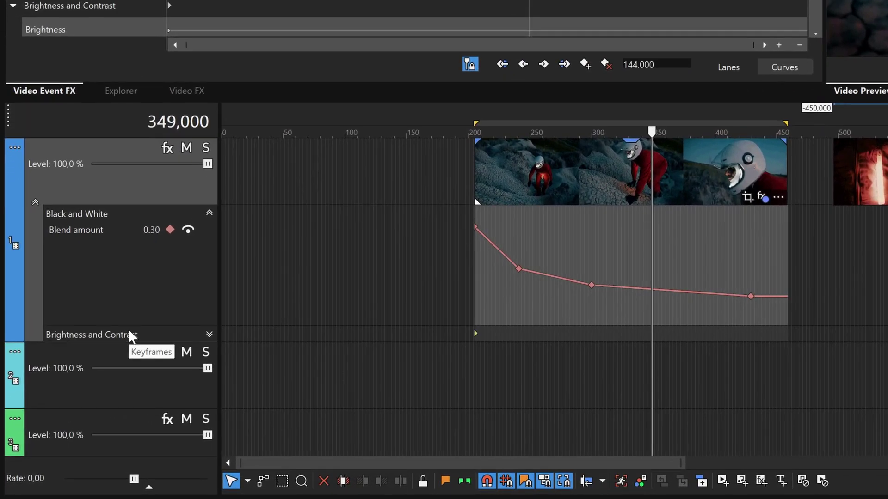
Switch track one's envelope view from Black and White to the Brightness (-0.10) and Contrast (0.00) lanes
left_click(210, 333)
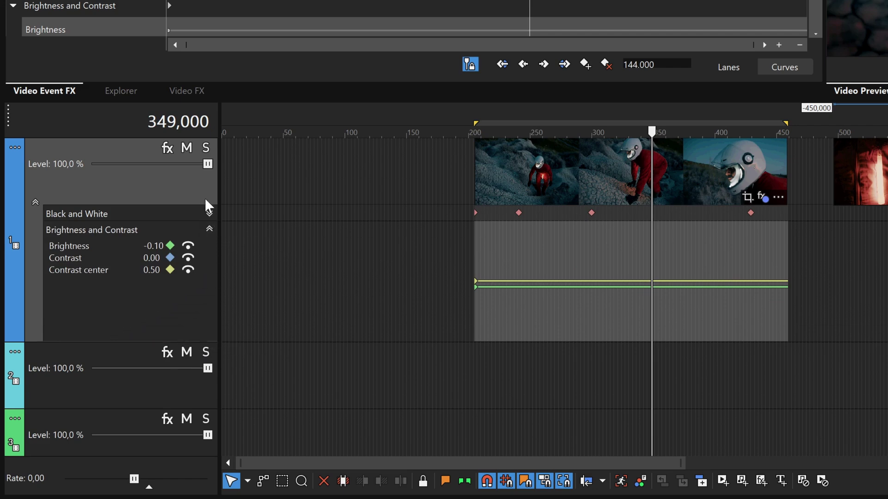
left_click(209, 214)
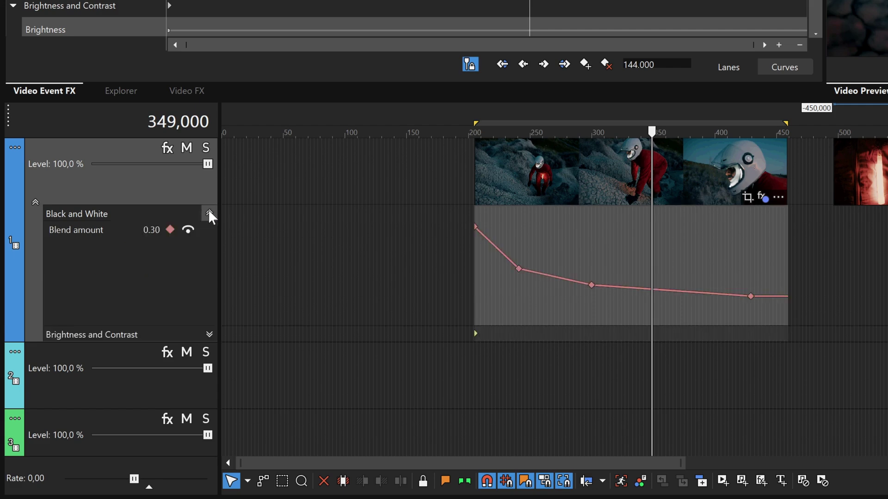
left_click(209, 333)
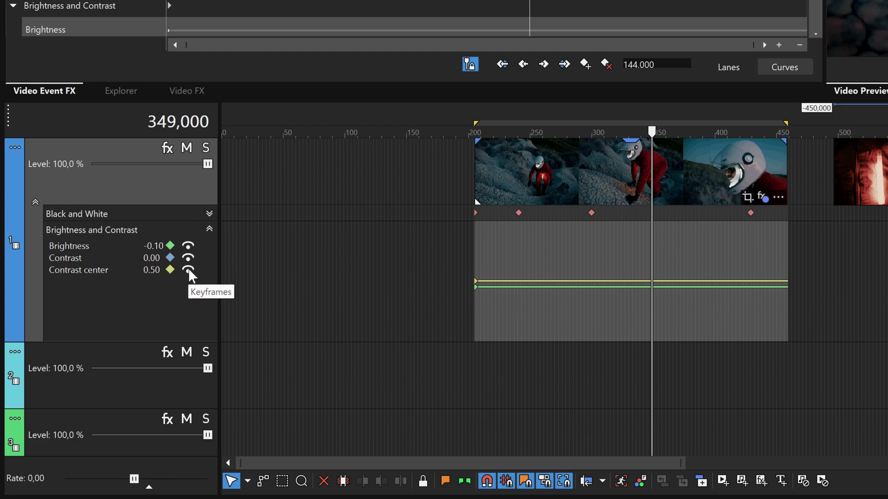
Raise the Contrast envelope to 0.42 across the clip, then show Contrast center (0.50) again
left_click(189, 269)
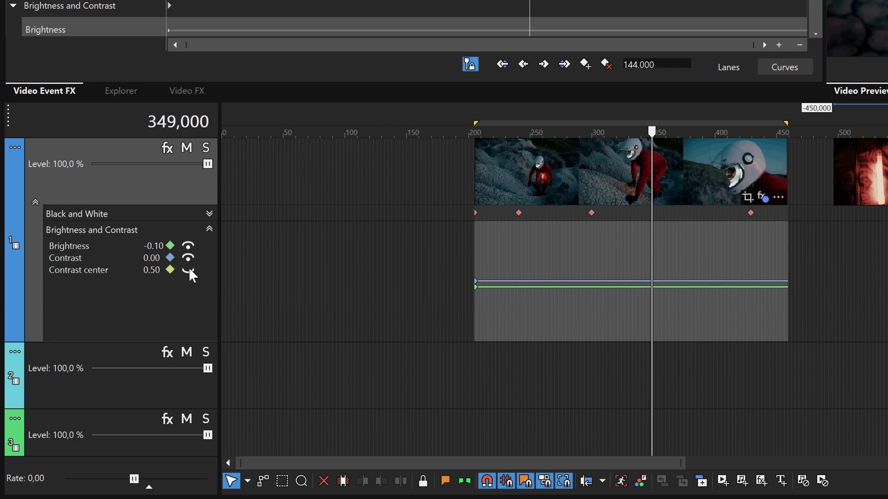
left_click(189, 268)
left_click(189, 268)
left_click_drag(509, 282, 508, 256)
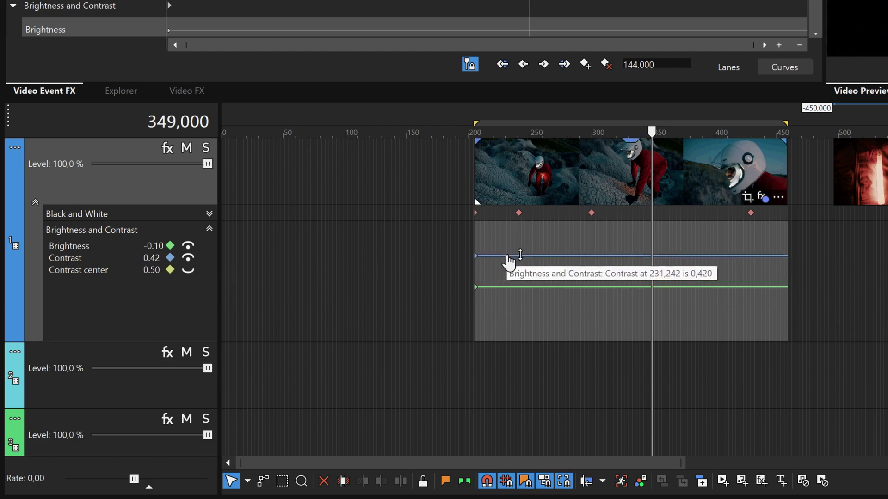
left_click(189, 270)
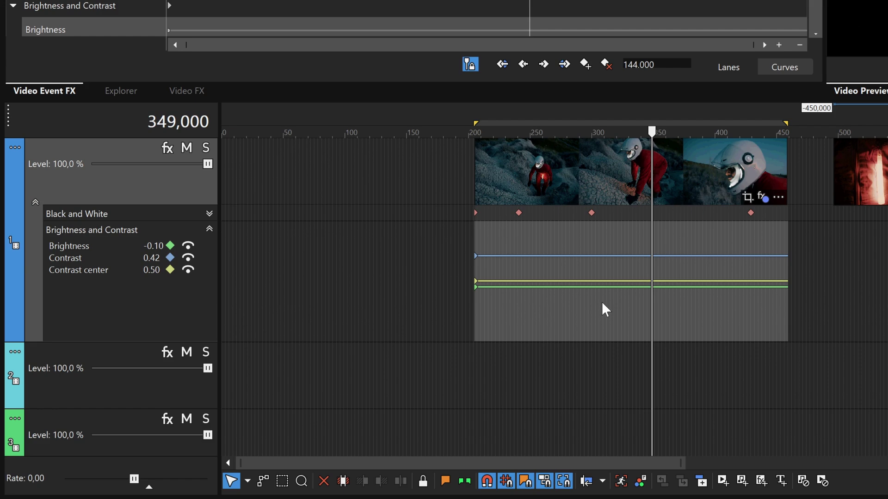
left_click(615, 245)
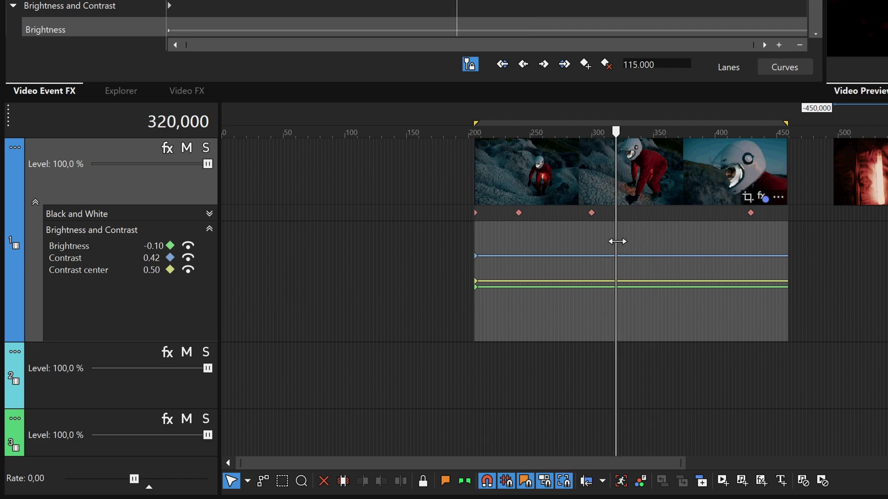
right_click(669, 243)
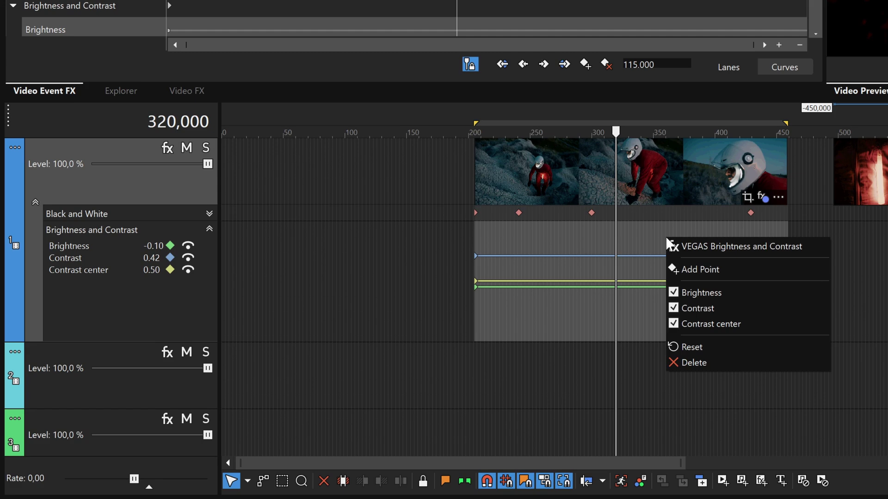
left_click(687, 271)
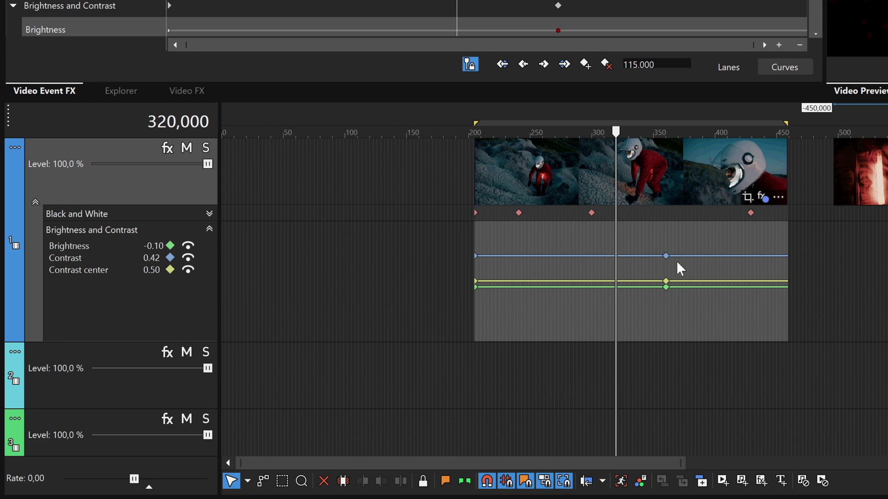
key("ctrl+z")
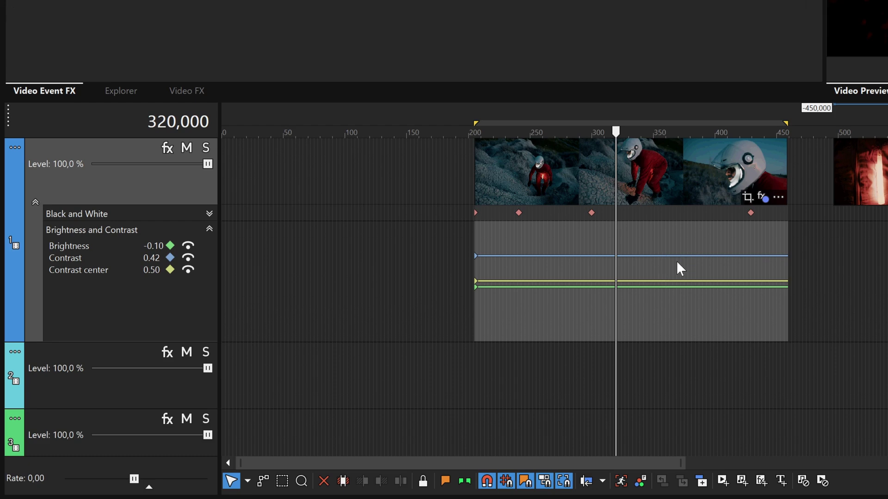
right_click(700, 237)
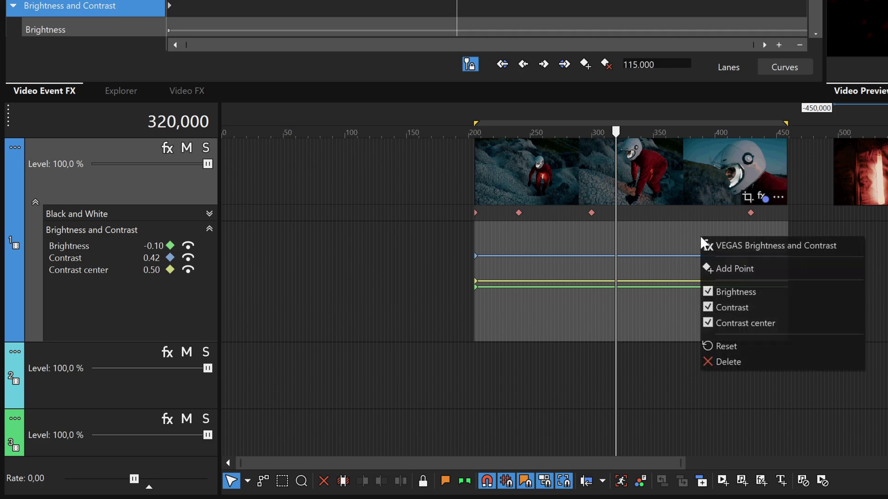
left_click(728, 289)
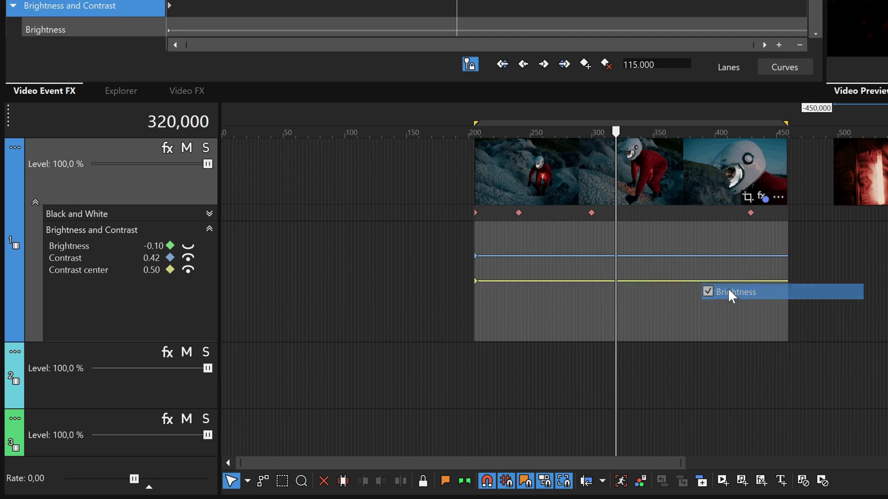
right_click(694, 239)
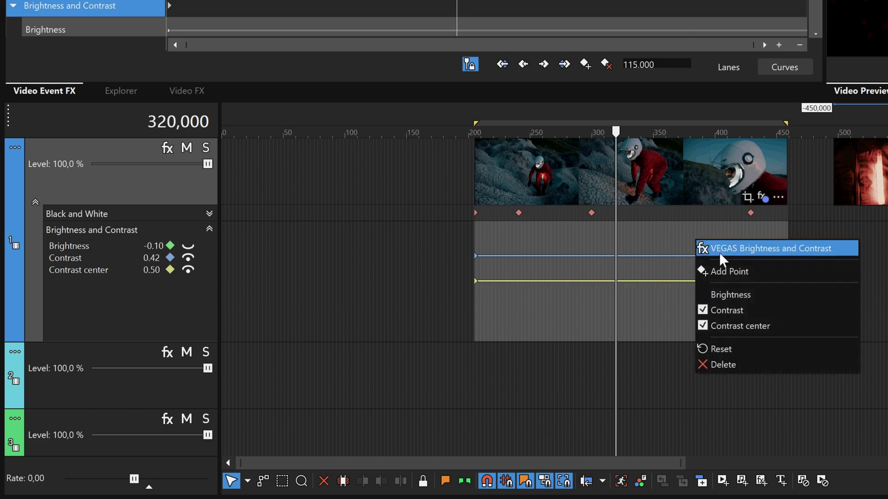
left_click(731, 295)
right_click(694, 240)
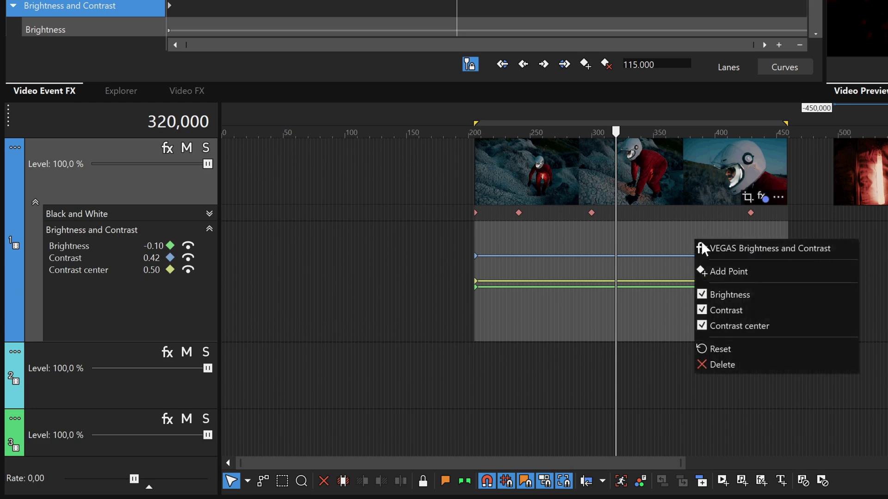
left_click(747, 365)
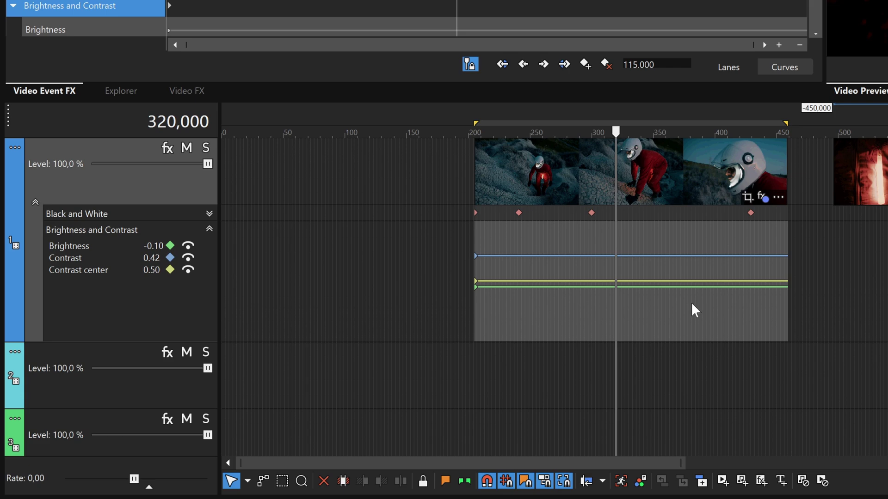
Add a point partway along the blue Contrast envelope, then target the Contrast center envelope
right_click(679, 257)
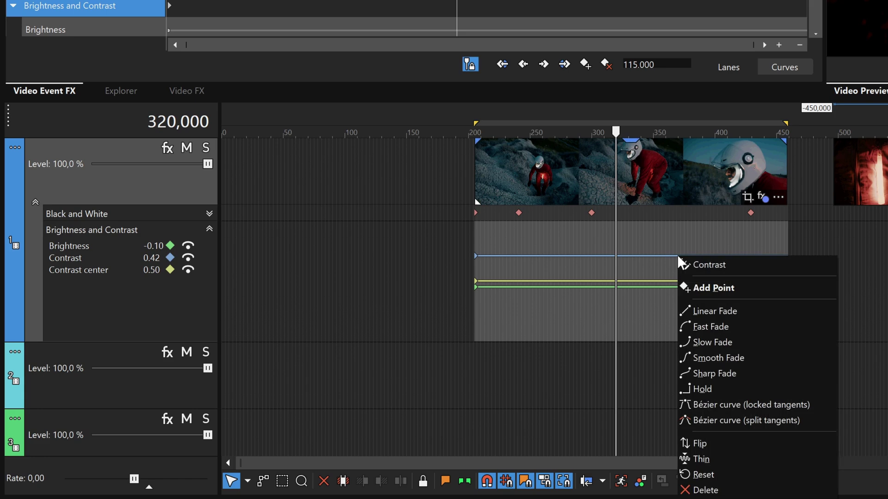
left_click(708, 288)
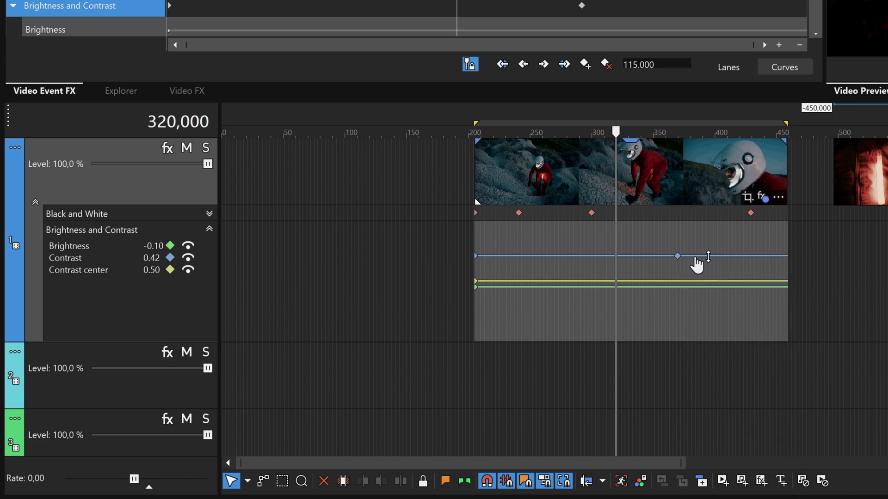
right_click(697, 258)
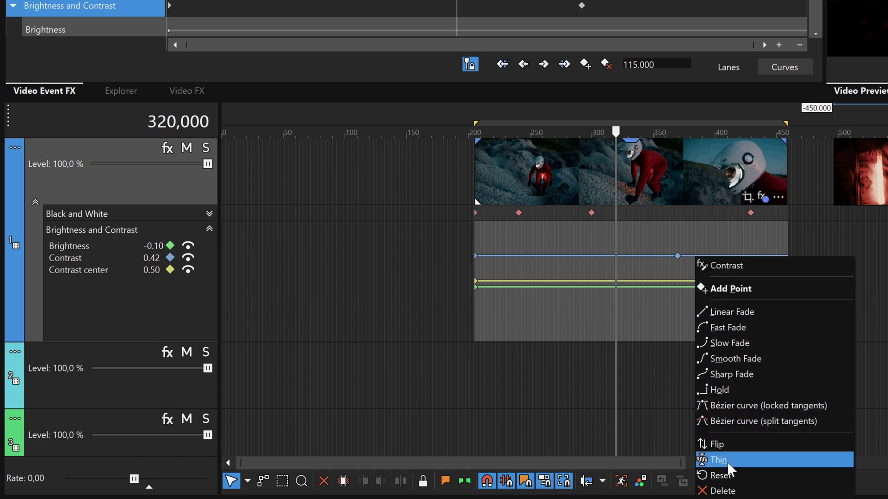
right_click(646, 282)
Add single keyframes on the Contrast center and Brightness envelopes
left_click(661, 69)
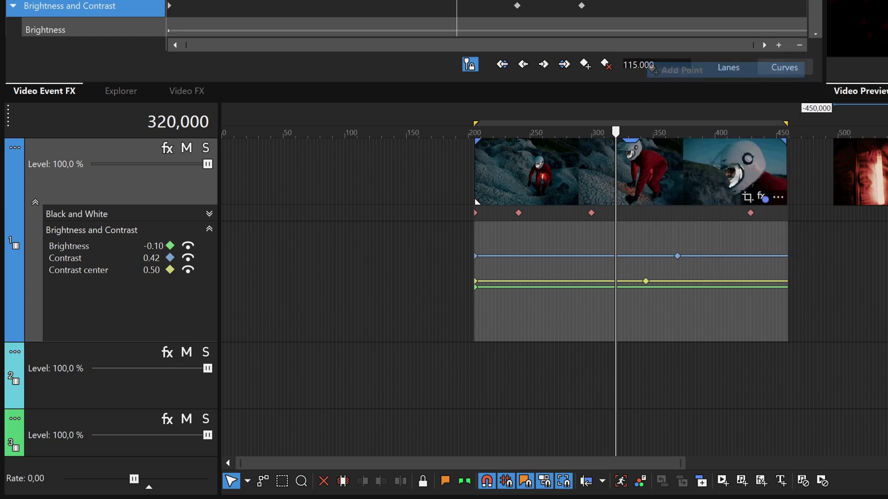
right_click(701, 287)
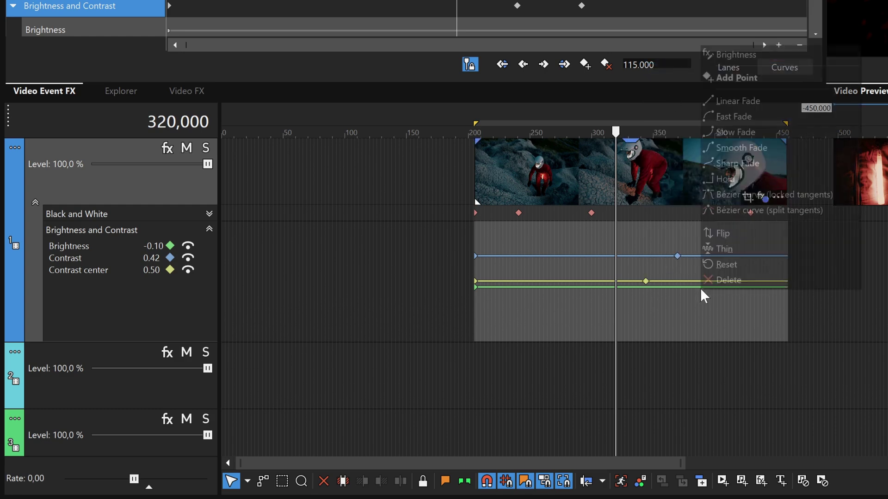
left_click(733, 79)
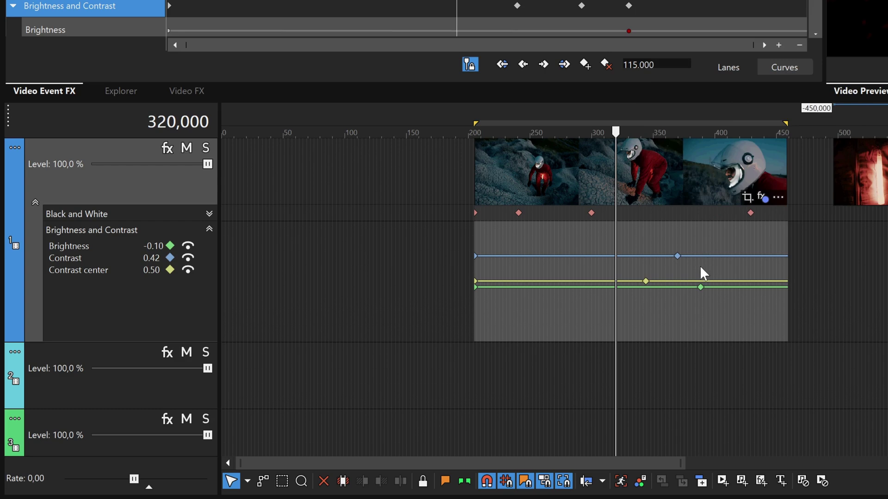
Open the Set To value box for the Contrast keyframe at 0,420
right_click(678, 257)
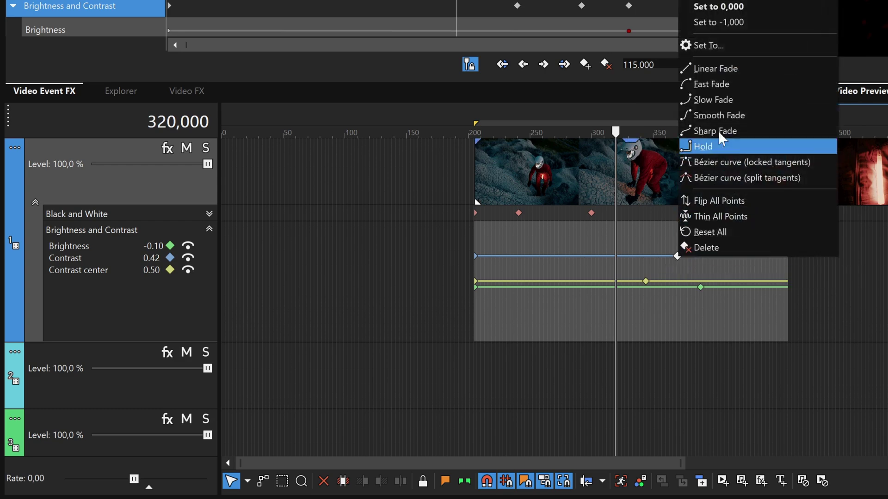
left_click(718, 45)
left_click(707, 254)
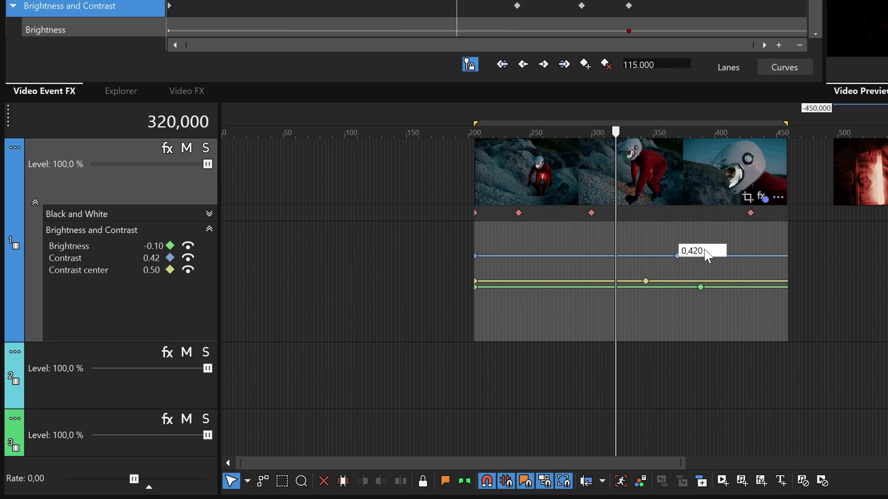
Lower the Contrast keyframe from 0.42 to about 0.26
key("BackSpace")
key("BackSpace")
key("Return")
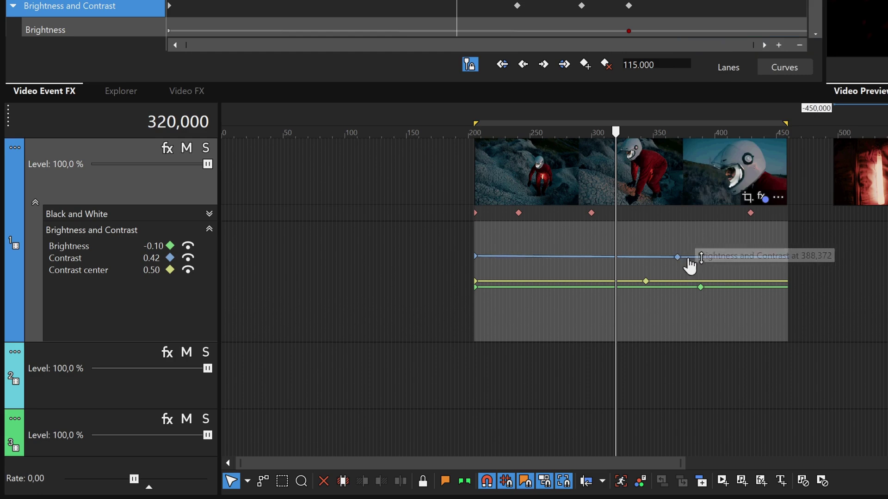
left_click_drag(677, 257, 677, 270)
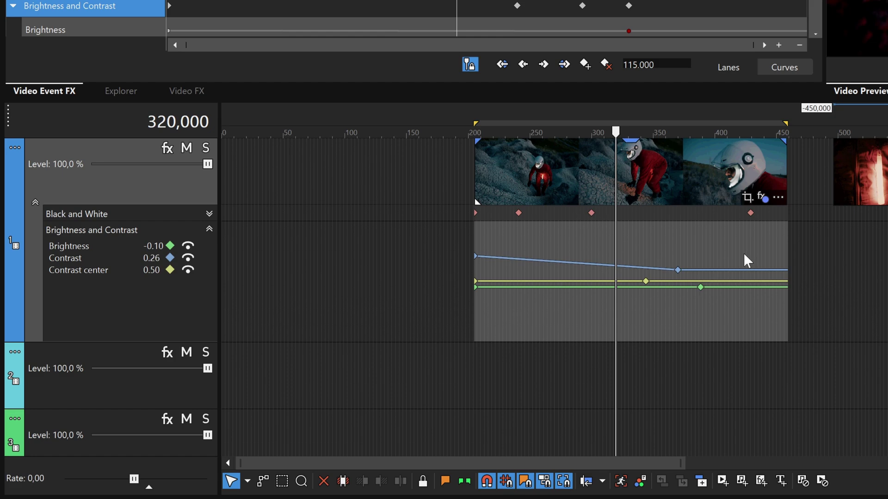
Align Black and White keyframes with the Contrast, Brightness and Contrast center keyframes, adding one
left_click(677, 270)
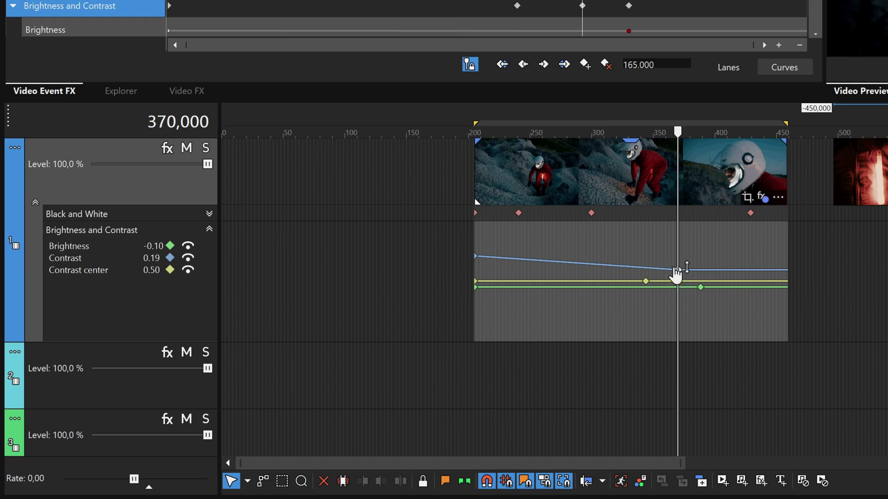
left_click_drag(591, 212, 679, 223)
left_click(700, 287)
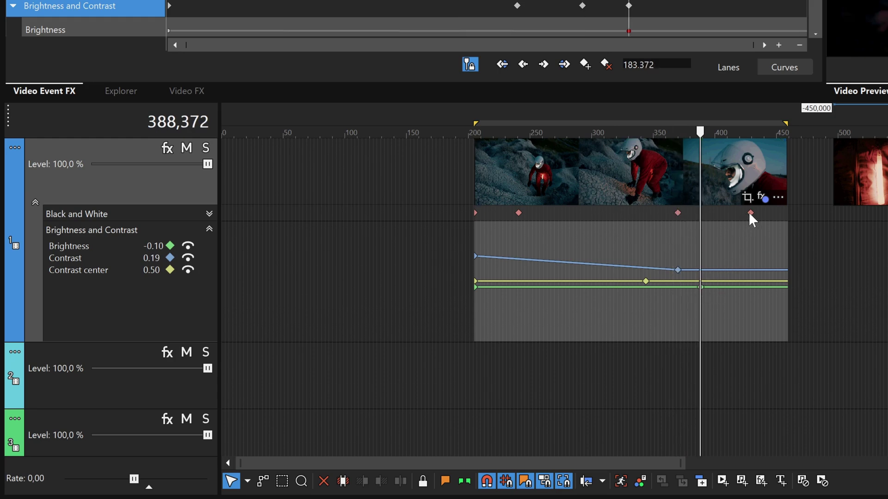
left_click_drag(750, 212, 701, 223)
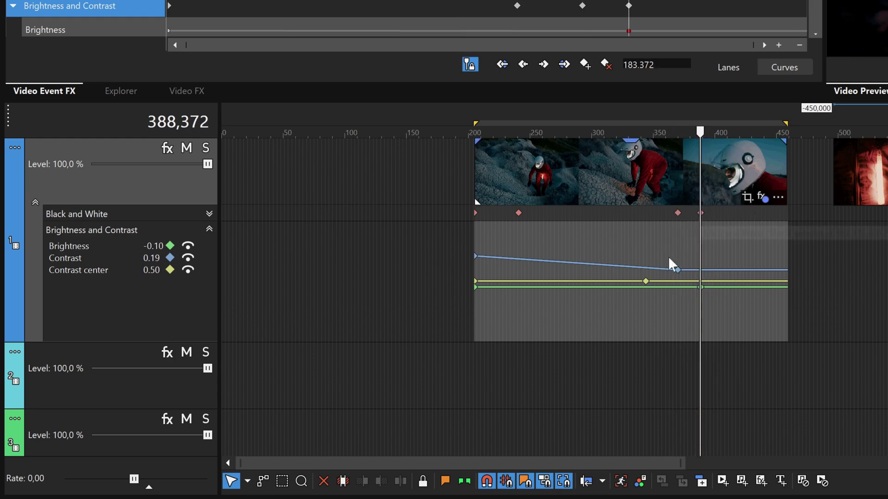
double_click(598, 212)
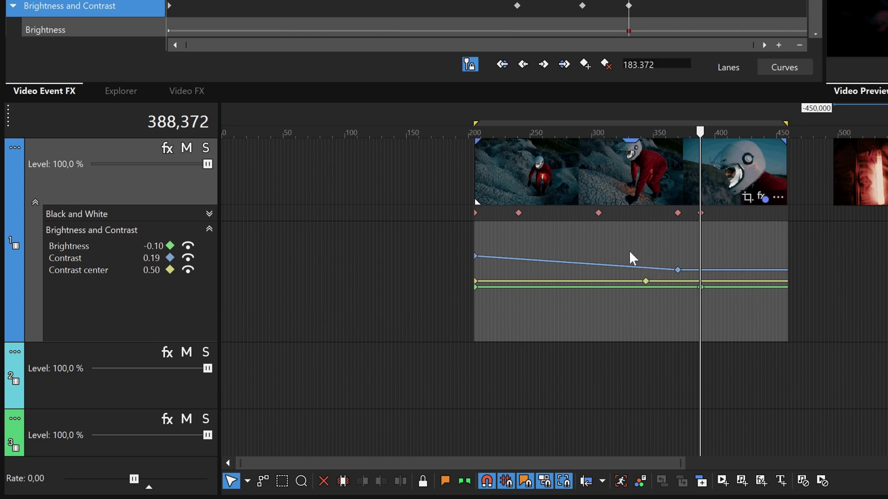
left_click(646, 281)
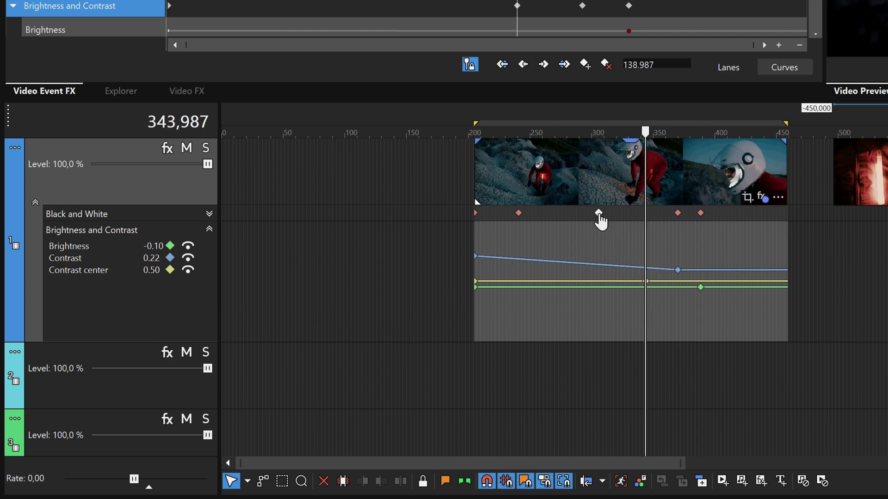
left_click_drag(598, 213, 645, 213)
left_click(662, 245)
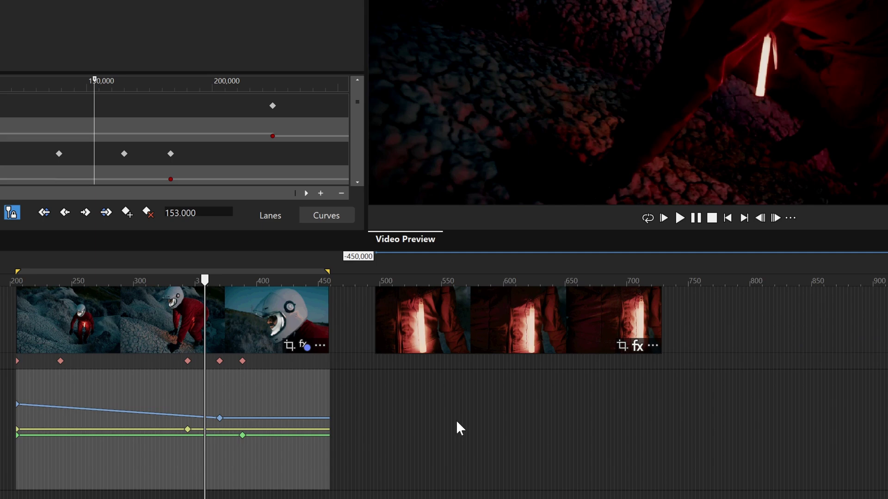
left_click(508, 393)
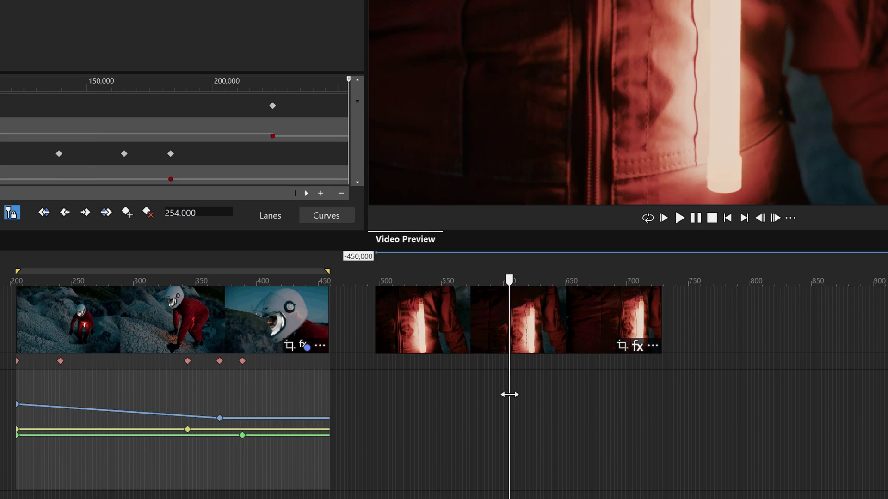
left_click(529, 396)
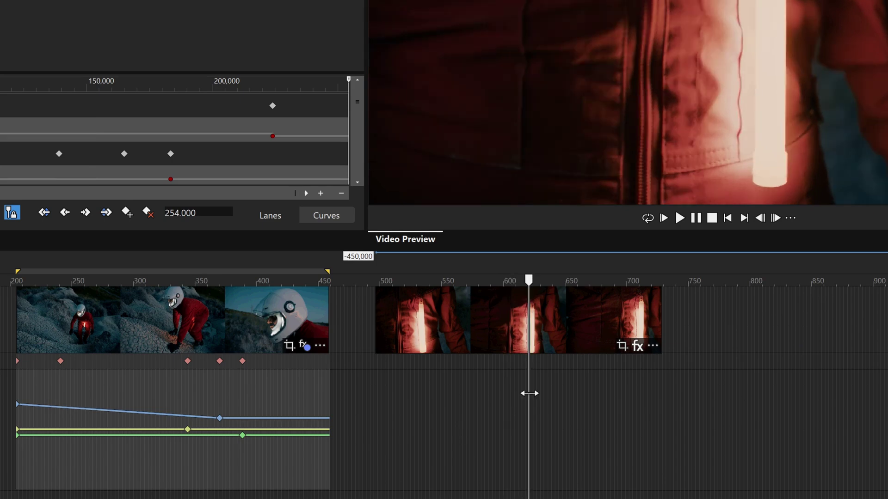
left_click(238, 404)
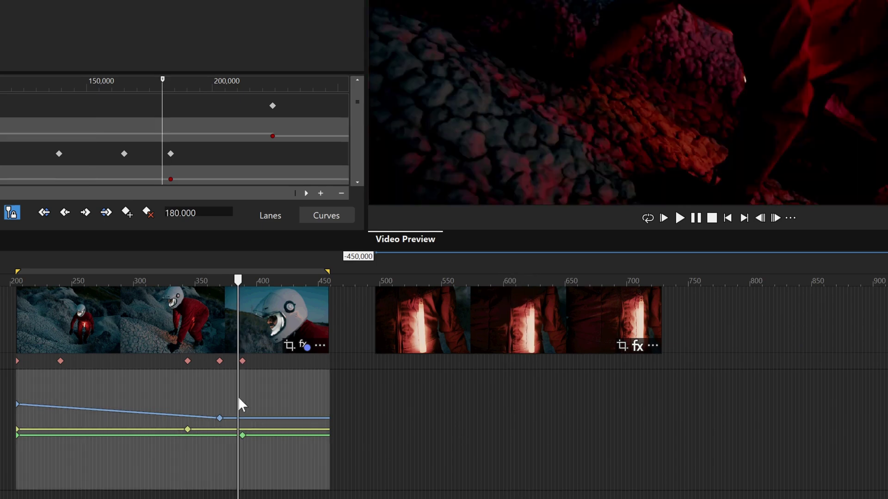
left_click(505, 393)
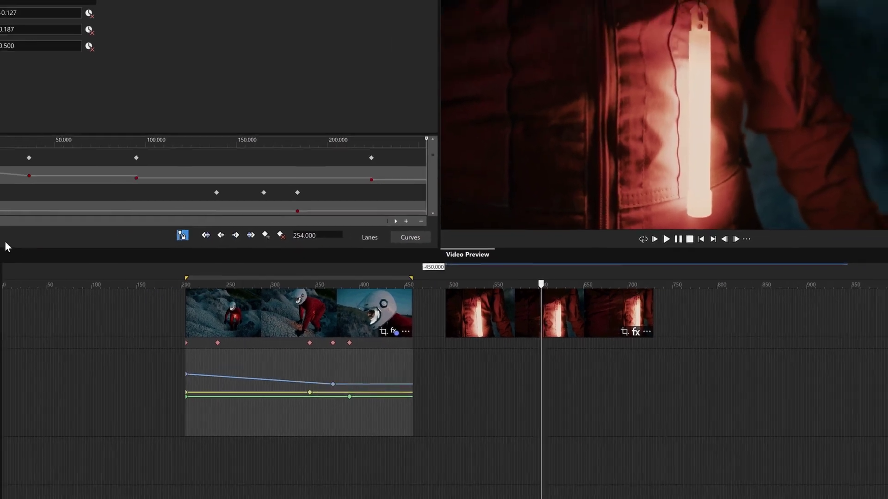
Apply the Extreme Add Noise preset to track 1 from the Video FX browser
left_click(111, 262)
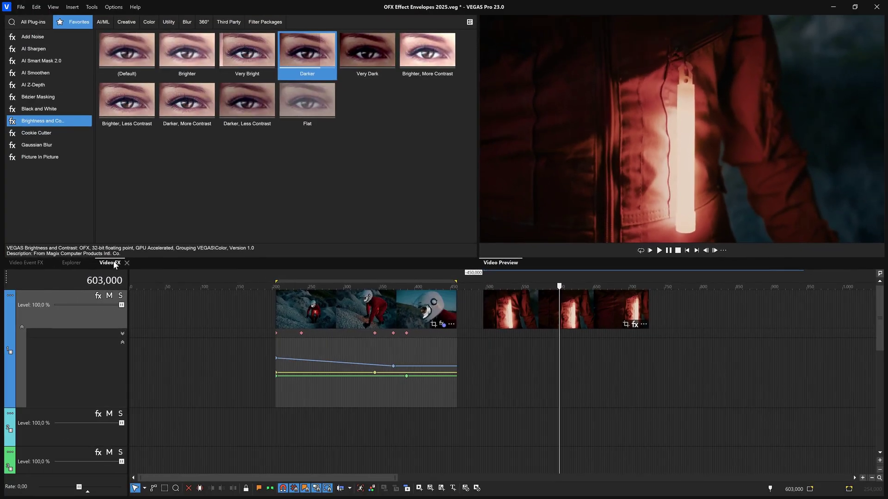
left_click(33, 37)
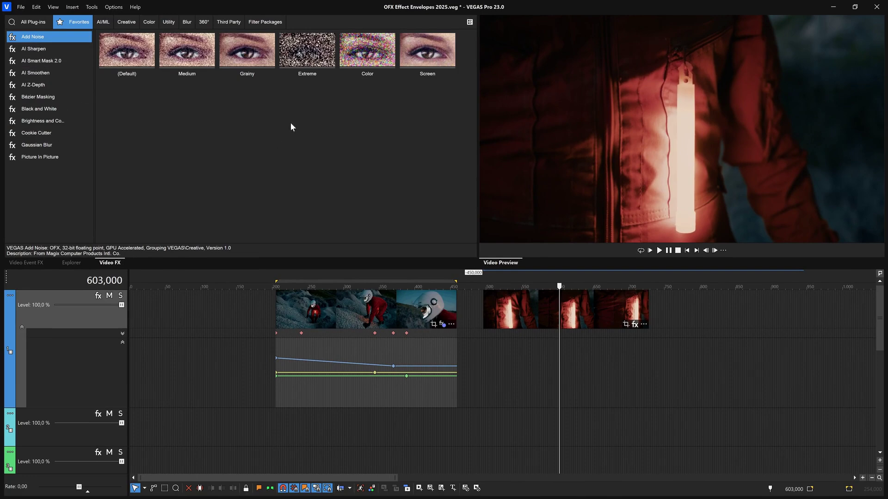
left_click_drag(307, 51, 59, 315)
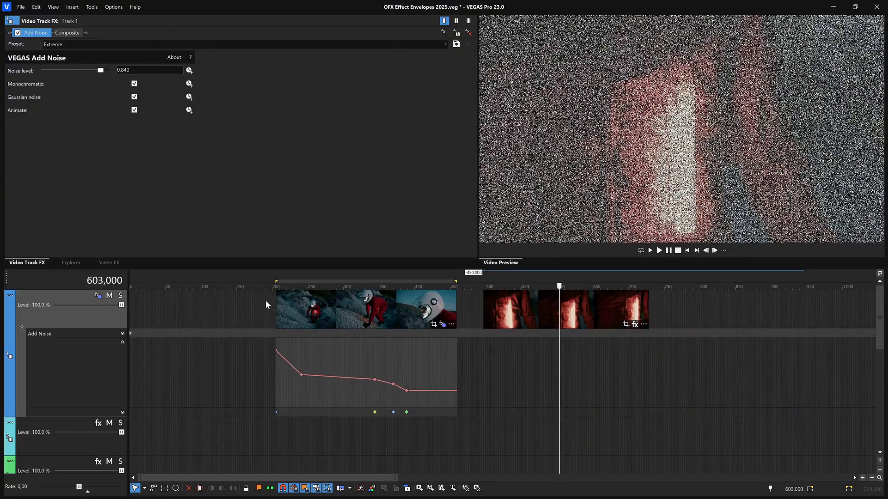
Play the first clip and the red clip to preview the added grain
double_click(343, 300)
key("space")
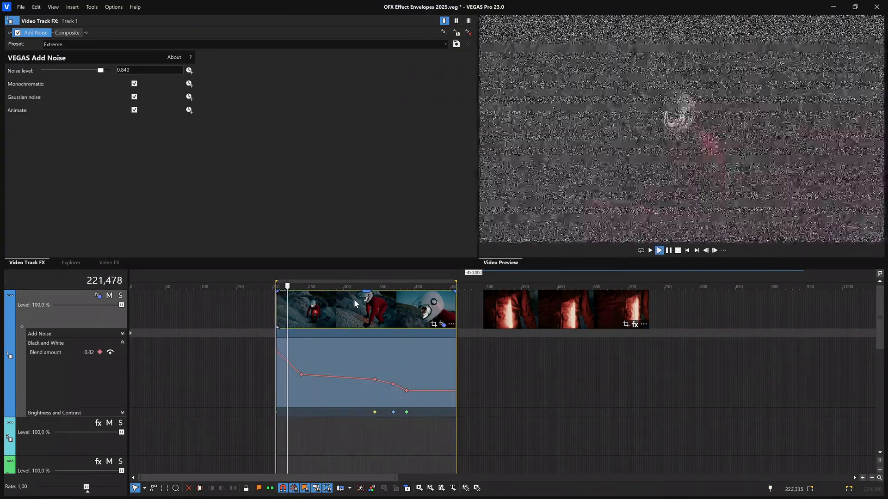
double_click(537, 303)
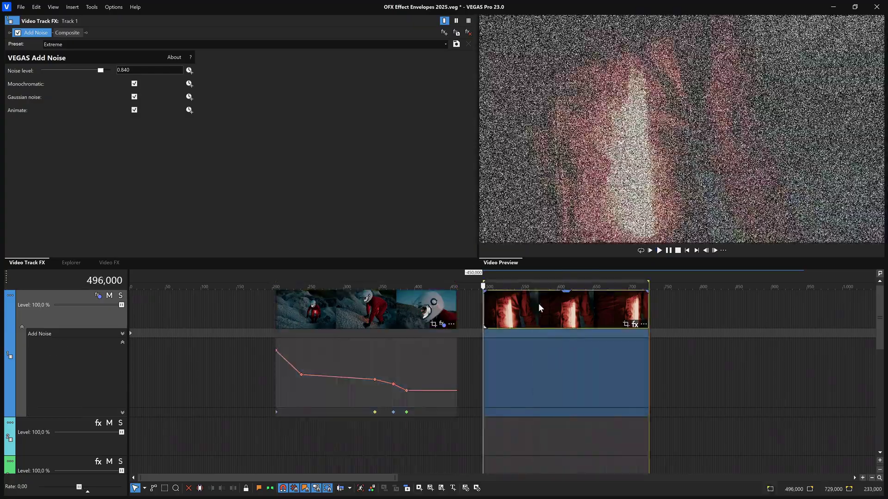
Stop playback, enable keyframe animation for Noise level, and park the playhead at 540,000
key("space")
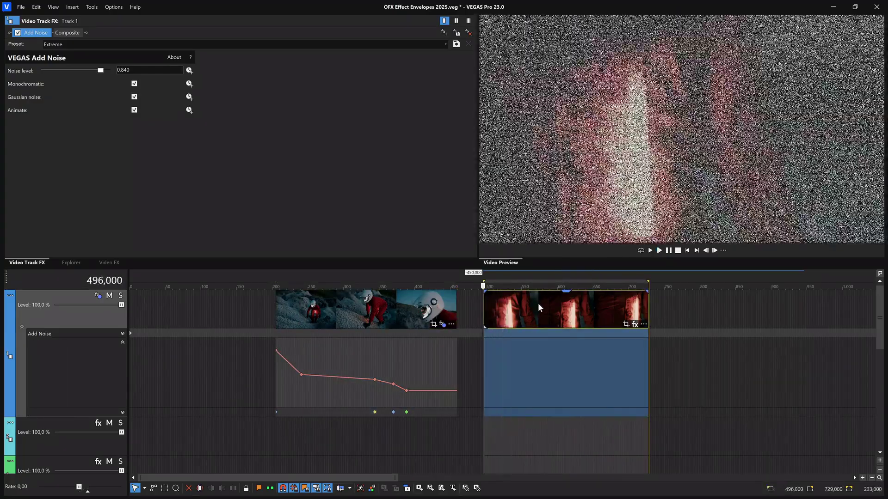
left_click(191, 70)
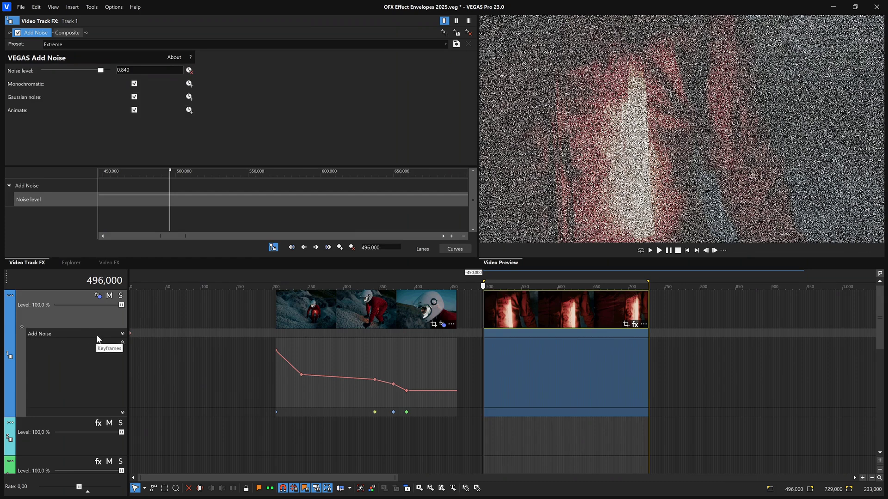
left_click(514, 357)
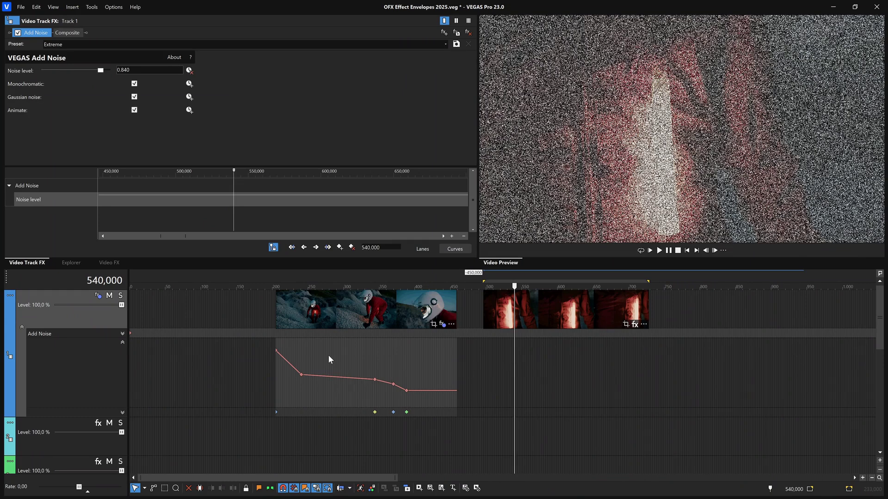
Lower the Noise level envelope to 0.343 with keyframes at 540,000 and 666,000
left_click(122, 333)
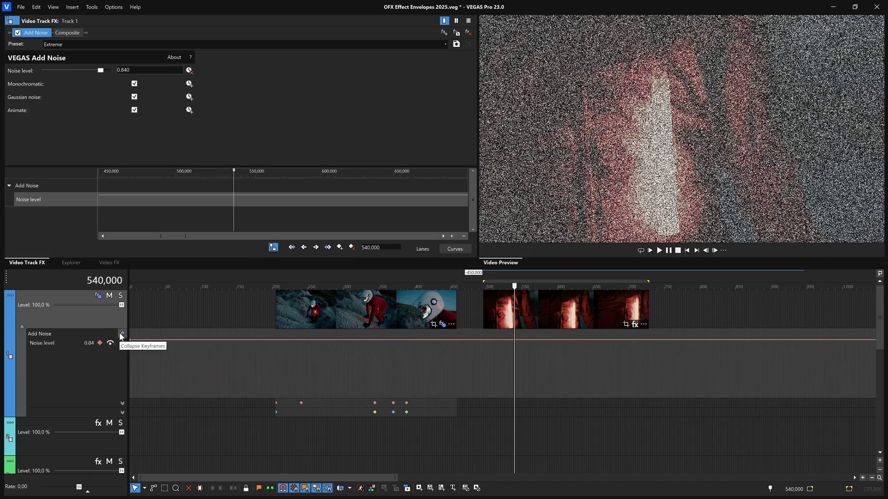
left_click_drag(383, 342, 389, 380)
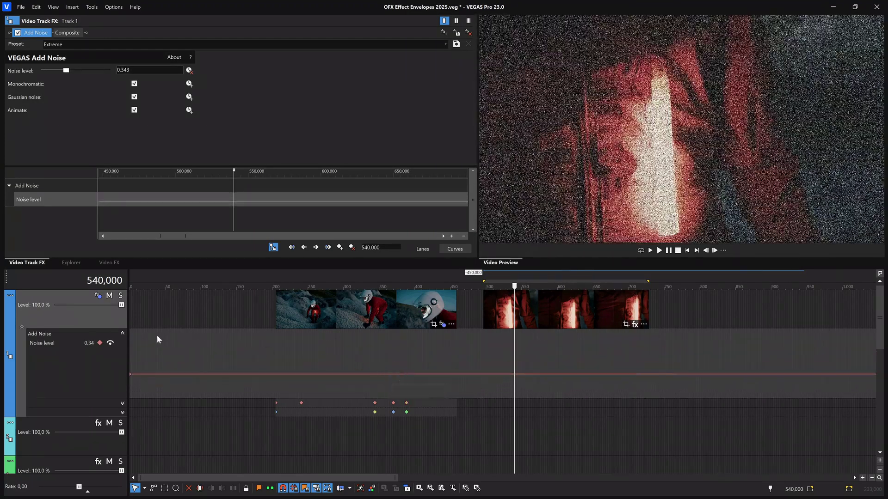
left_click(100, 343)
left_click(603, 359)
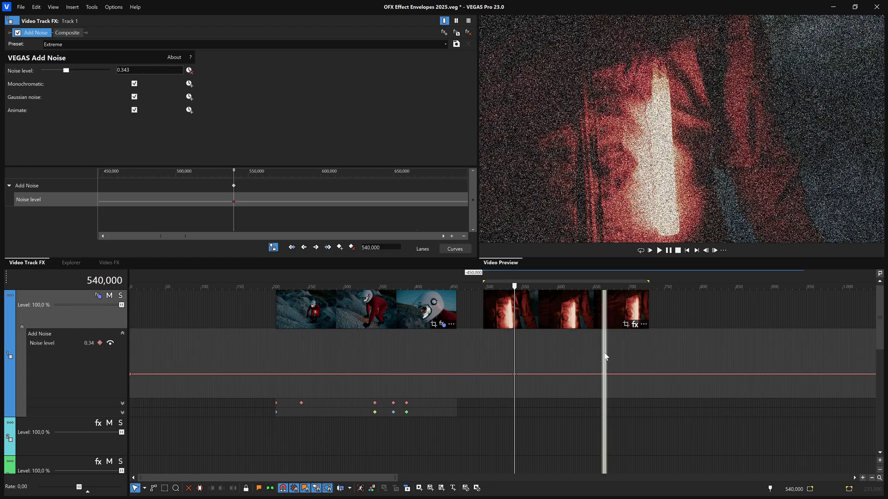
left_click(100, 343)
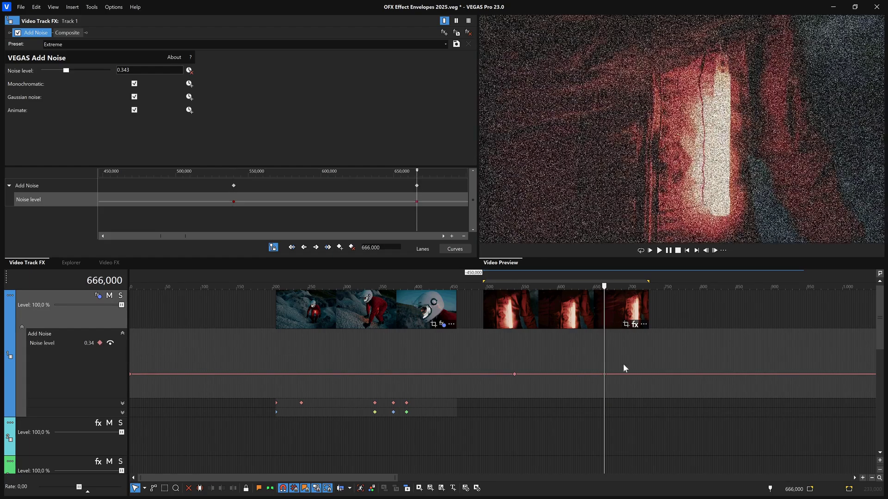